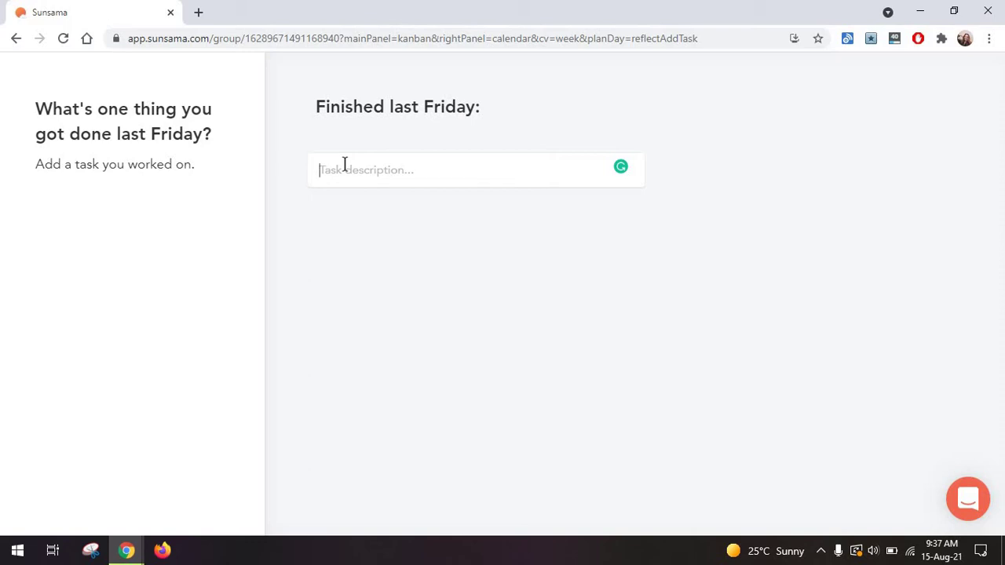
# - Log 'SEO writing' and 'Editorial calendar' as done, with 1.5 hr actual on Editorial calendar
pyautogui.write('SEO writing')
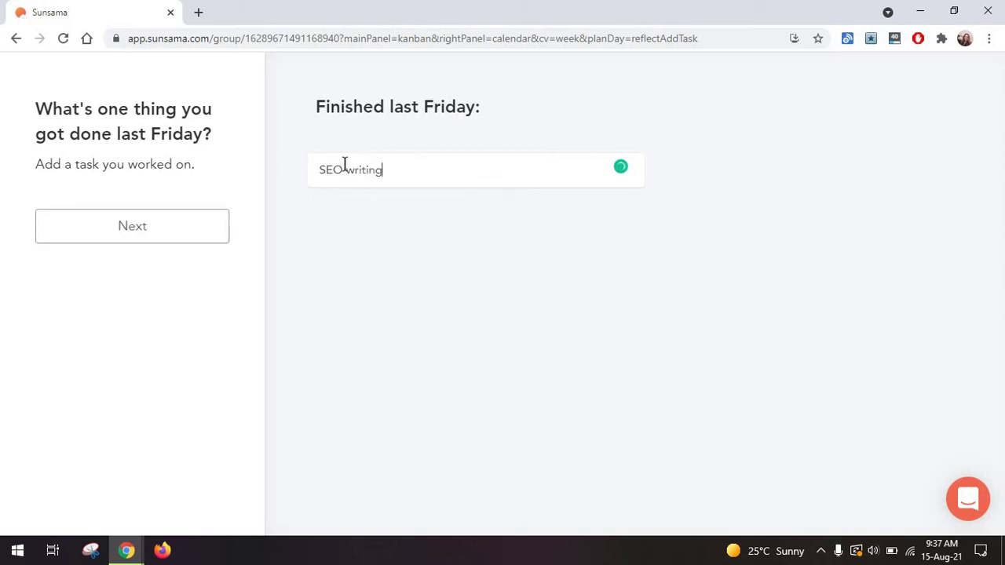
pyautogui.press('Return')
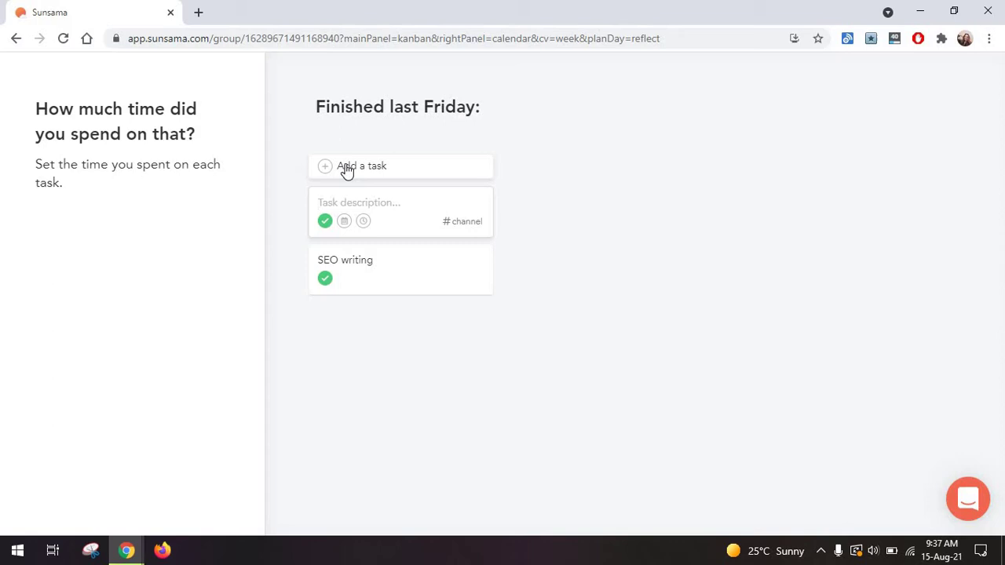
pyautogui.write('Editorial calendar')
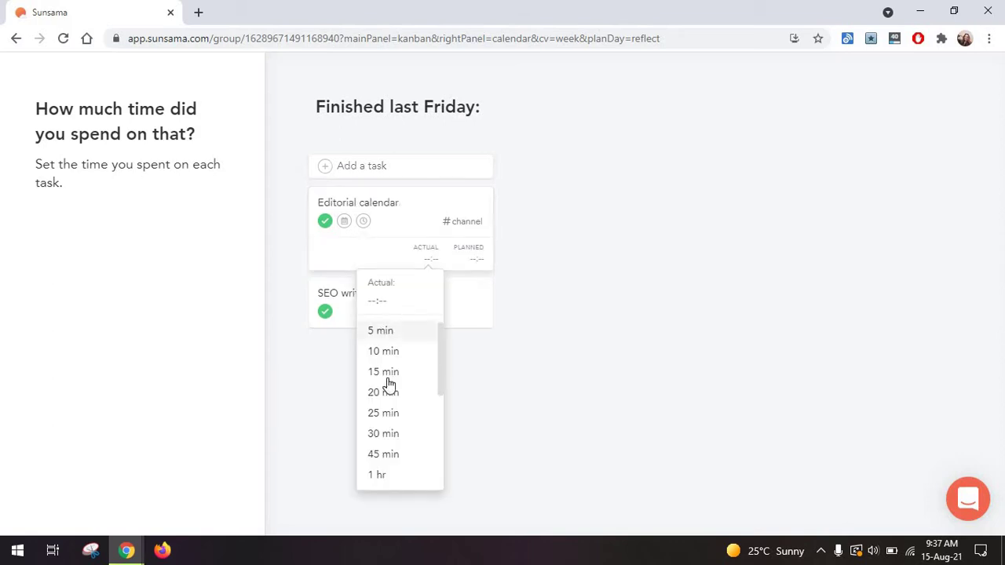
pyautogui.scroll(-3, 391, 383)
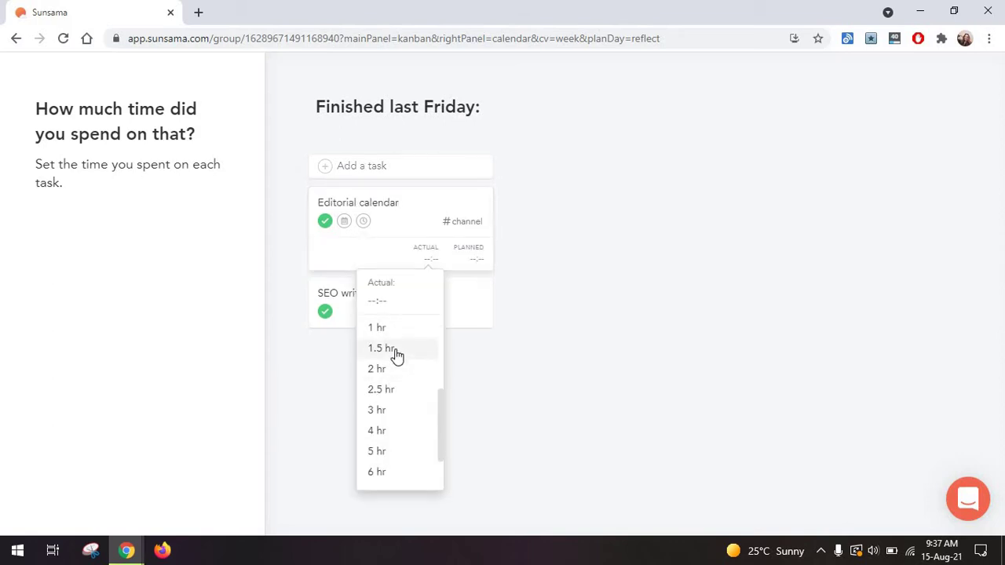
pyautogui.click(392, 351)
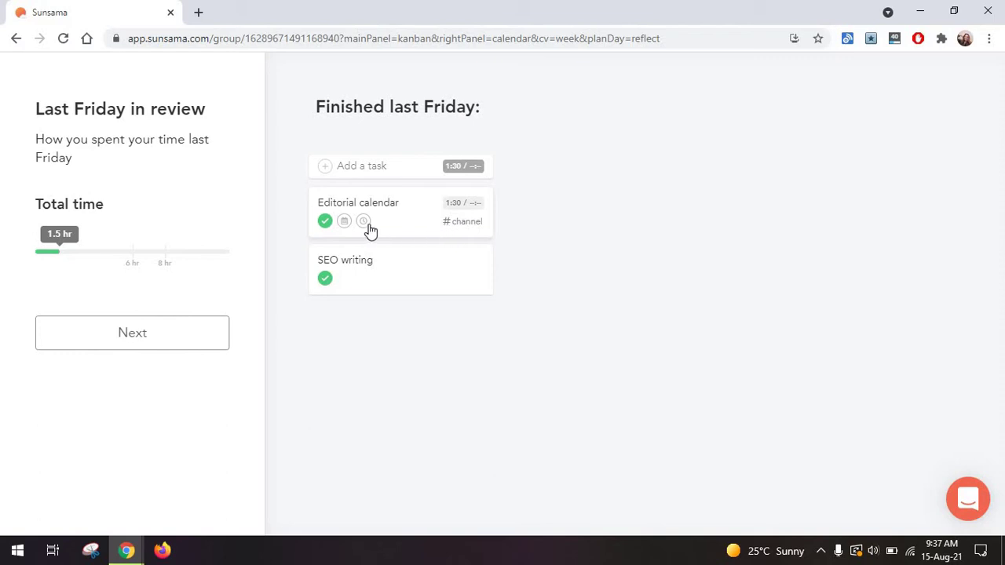
pyautogui.click(344, 222)
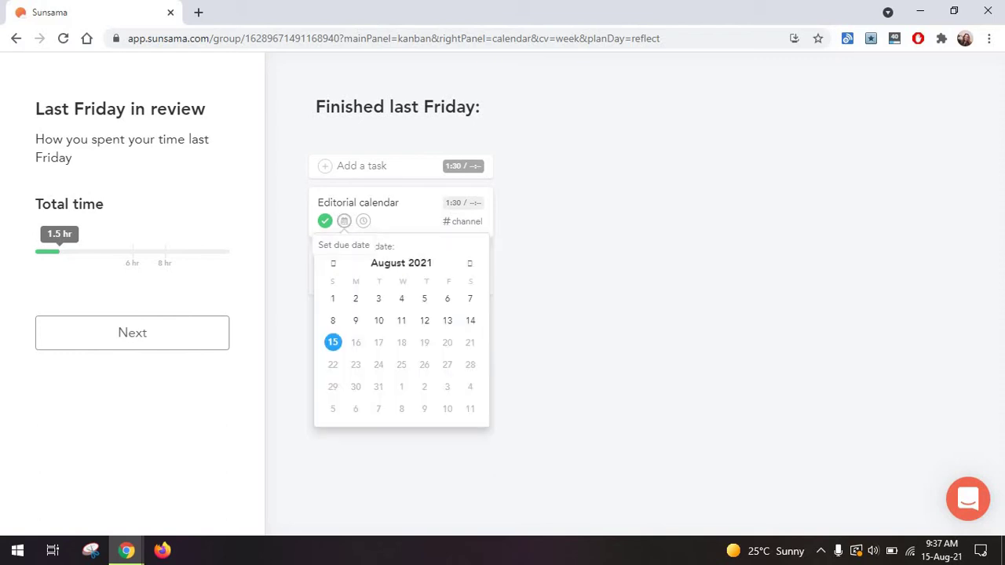
pyautogui.click(333, 342)
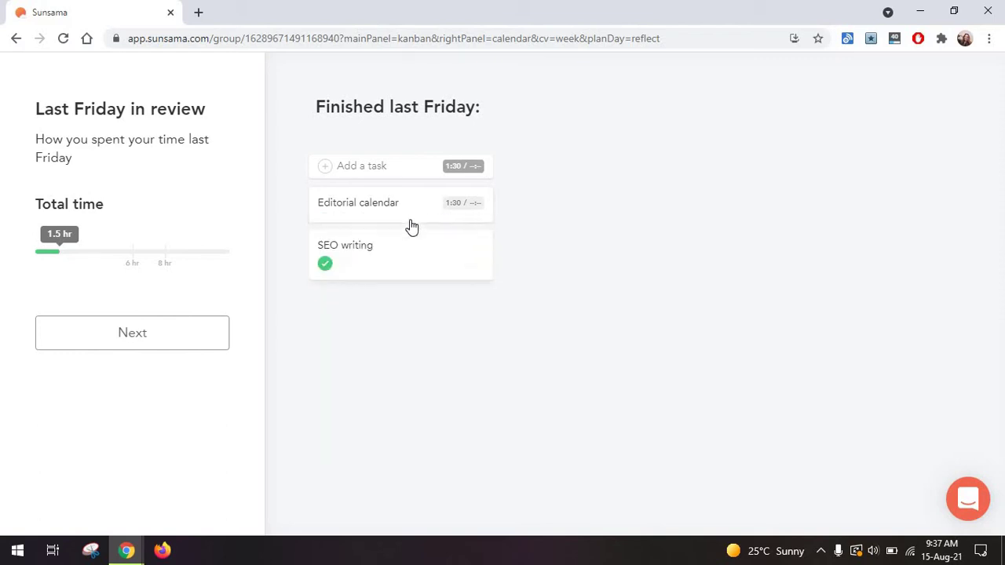
pyautogui.click(369, 206)
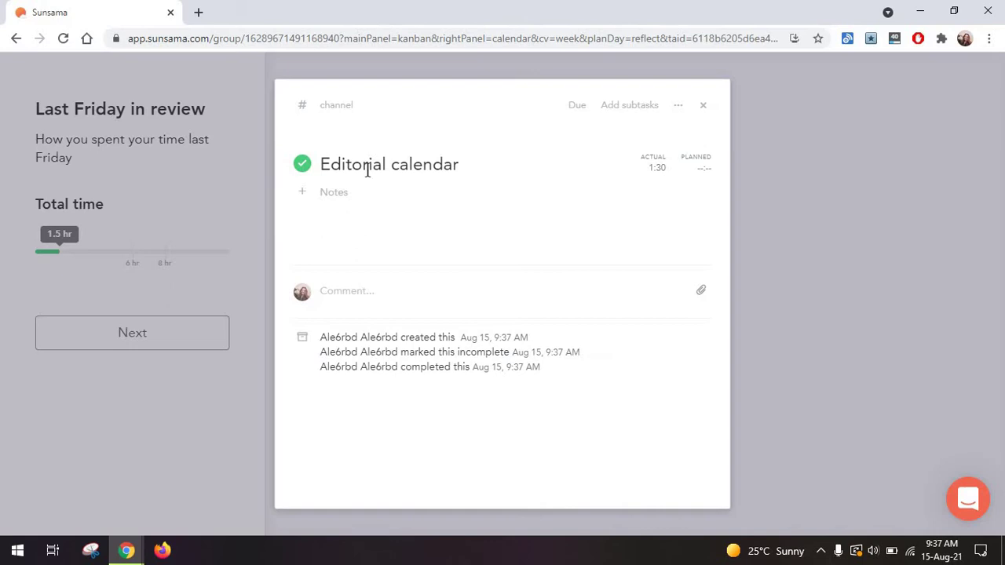
pyautogui.click(302, 165)
pyautogui.click(304, 167)
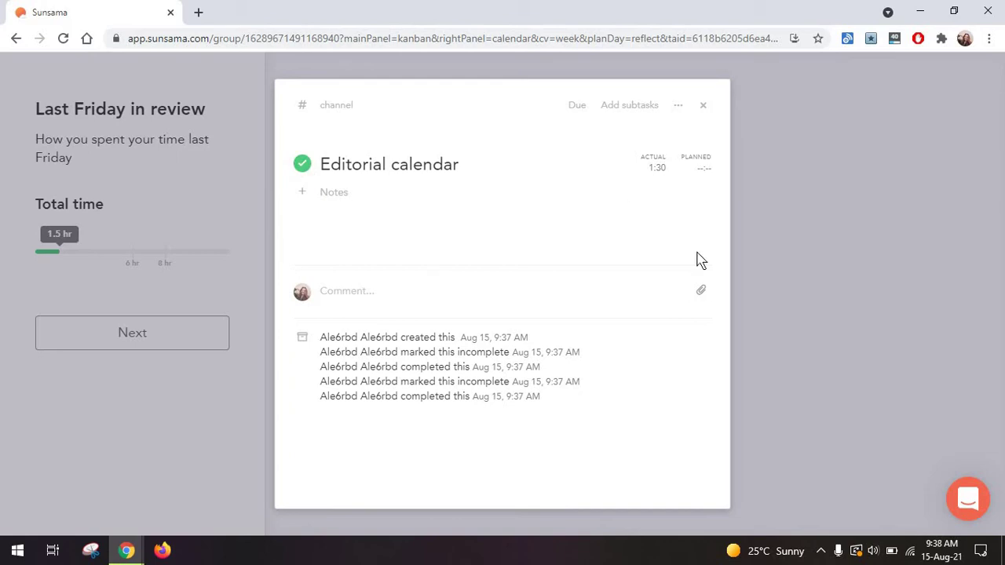
pyautogui.click(628, 107)
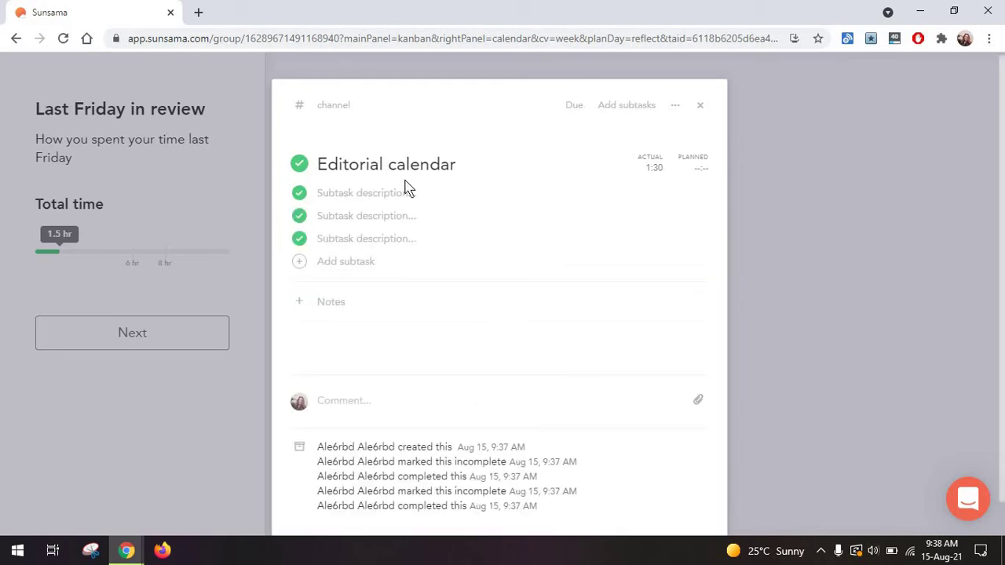
pyautogui.click(698, 401)
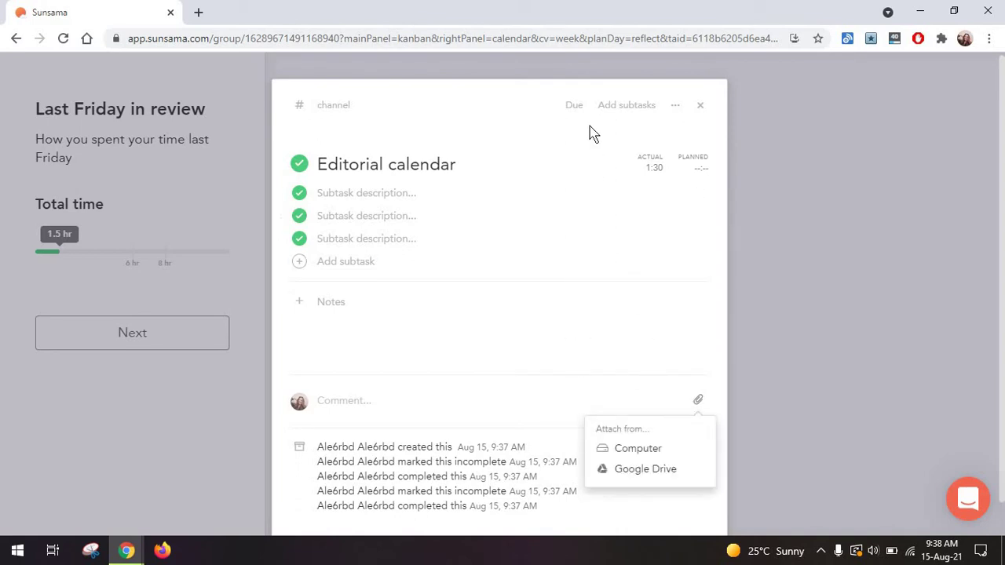
pyautogui.click(574, 106)
pyautogui.click(674, 106)
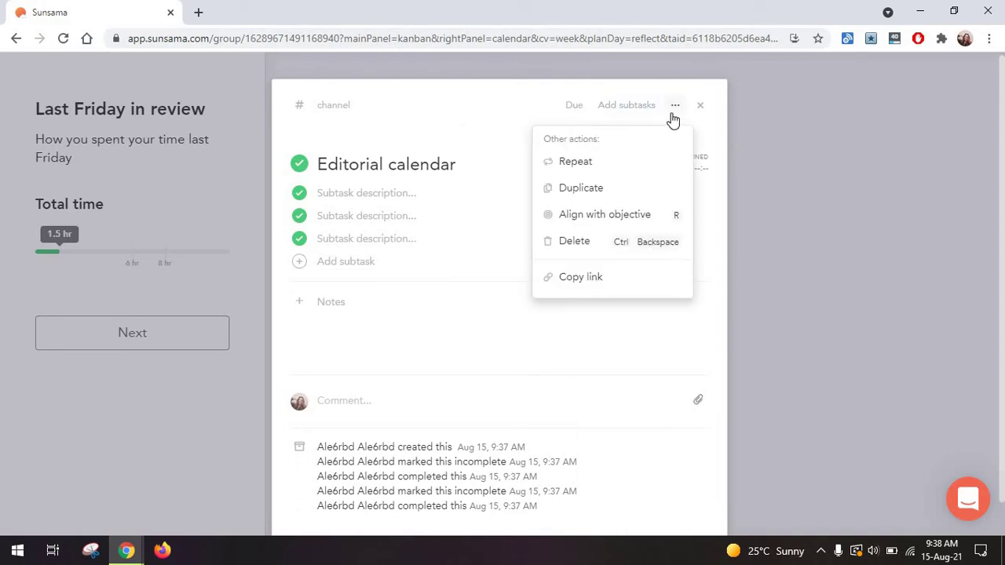
pyautogui.click(605, 215)
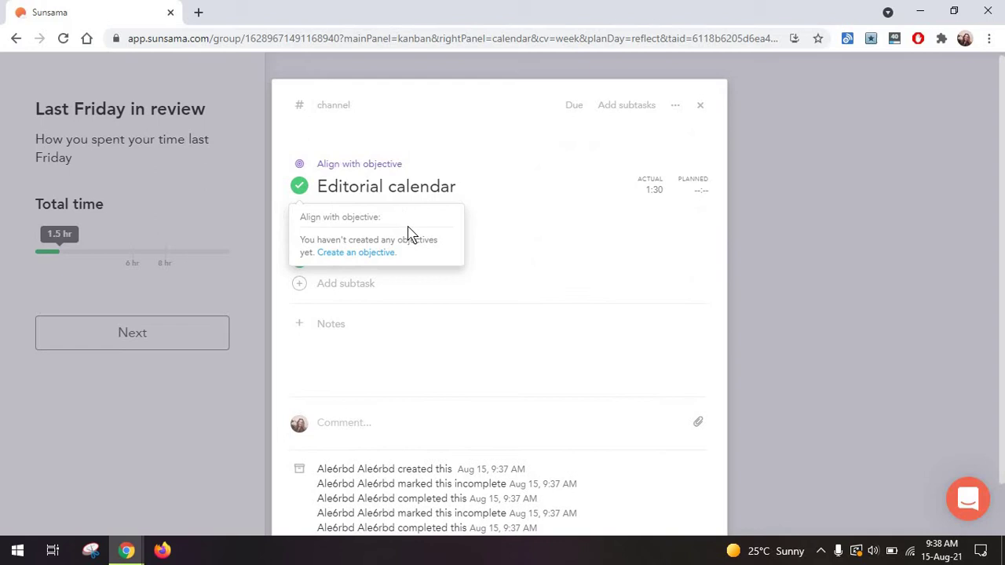
# - Close the Editorial calendar task details
pyautogui.press('Escape')
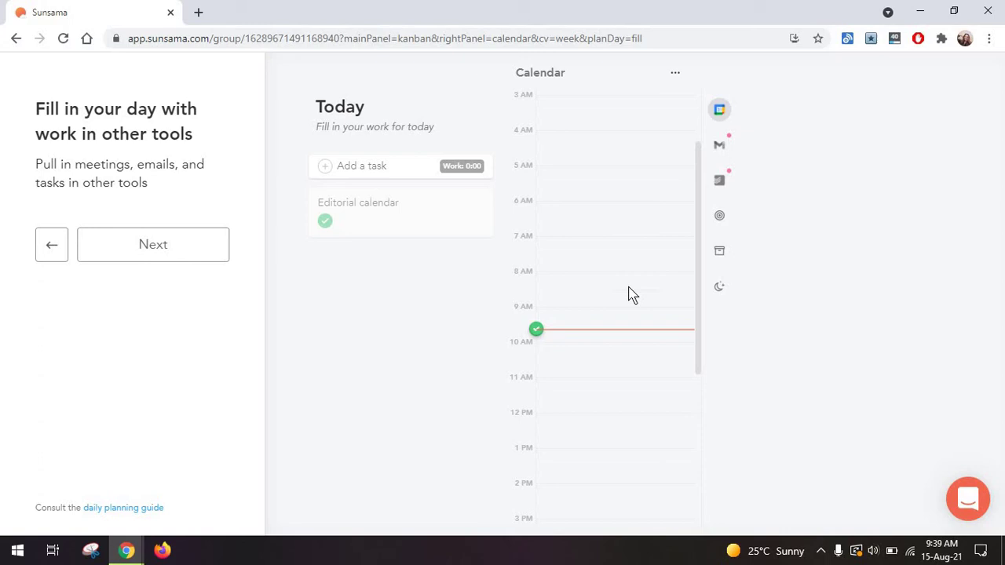
# - Add a 'YT videos' task to Today with 5 hours planned
pyautogui.click(377, 174)
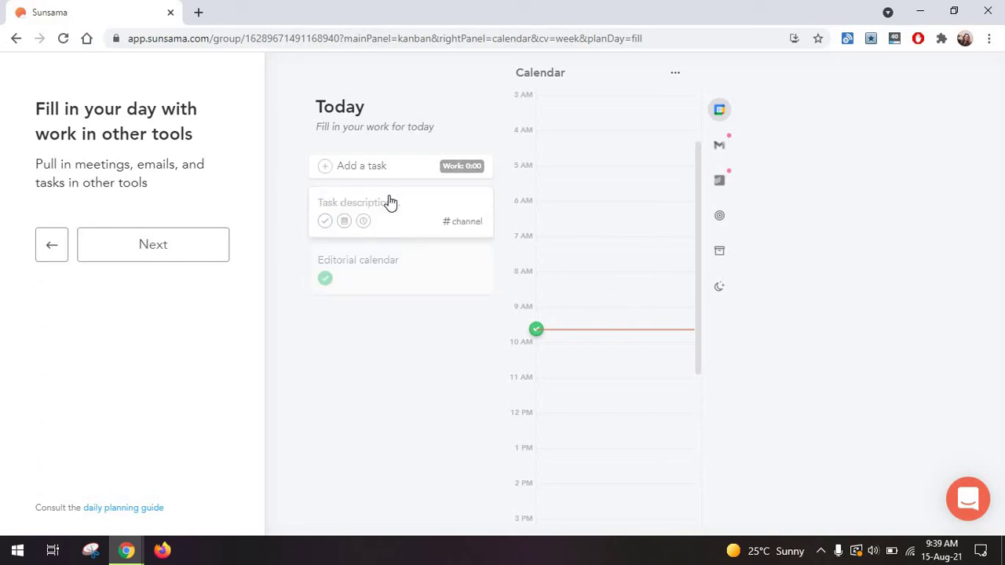
pyautogui.write('YT videos')
pyautogui.click(364, 225)
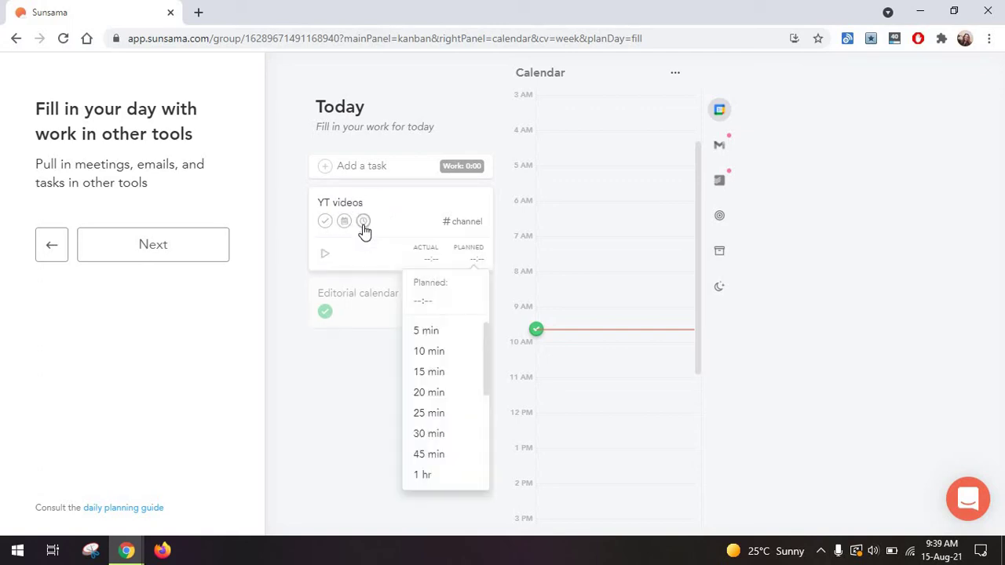
pyautogui.scroll(-3, 449, 413)
pyautogui.click(444, 409)
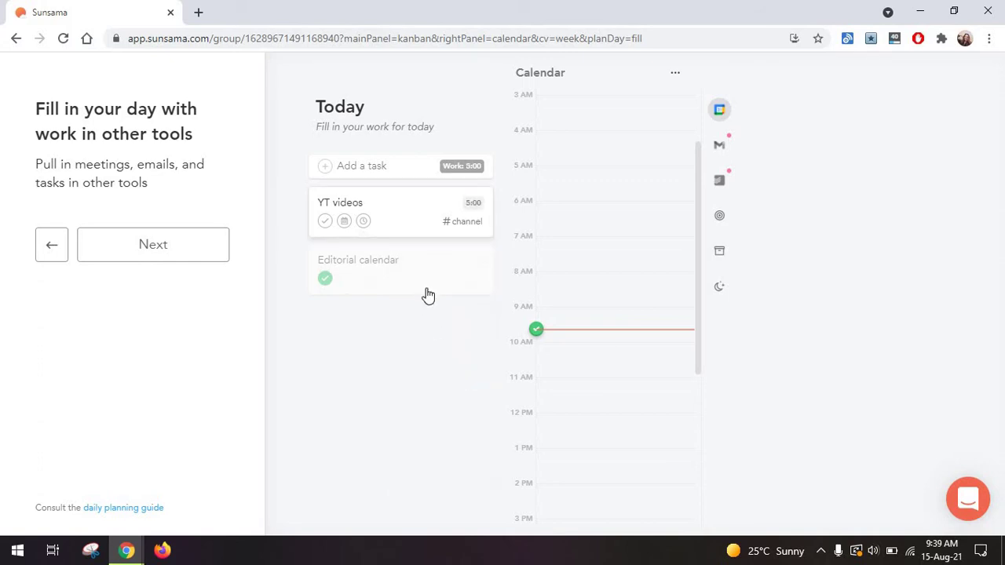
pyautogui.click(472, 228)
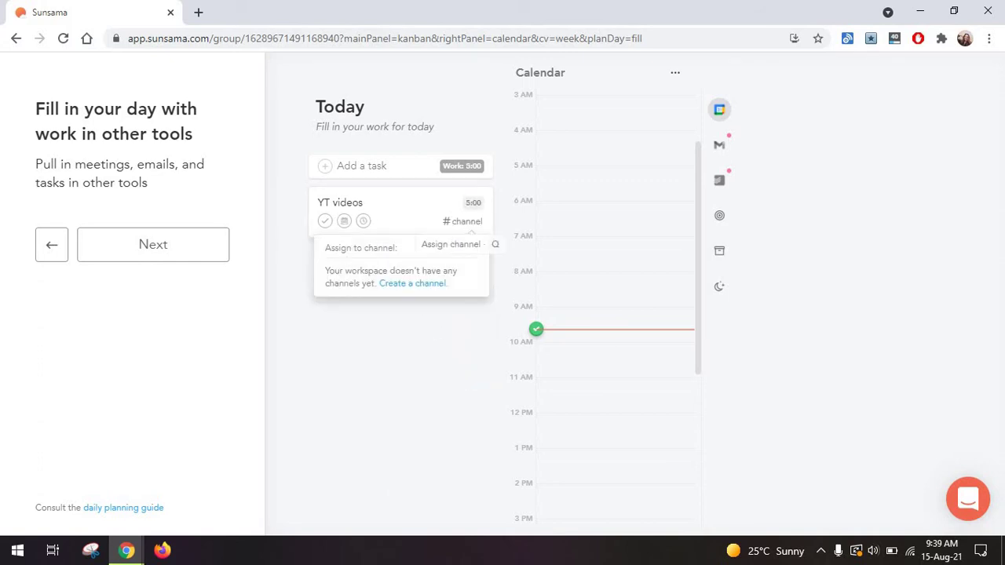
# - Start a 'Personal projects' channel and add a new personal context for it
pyautogui.click(399, 285)
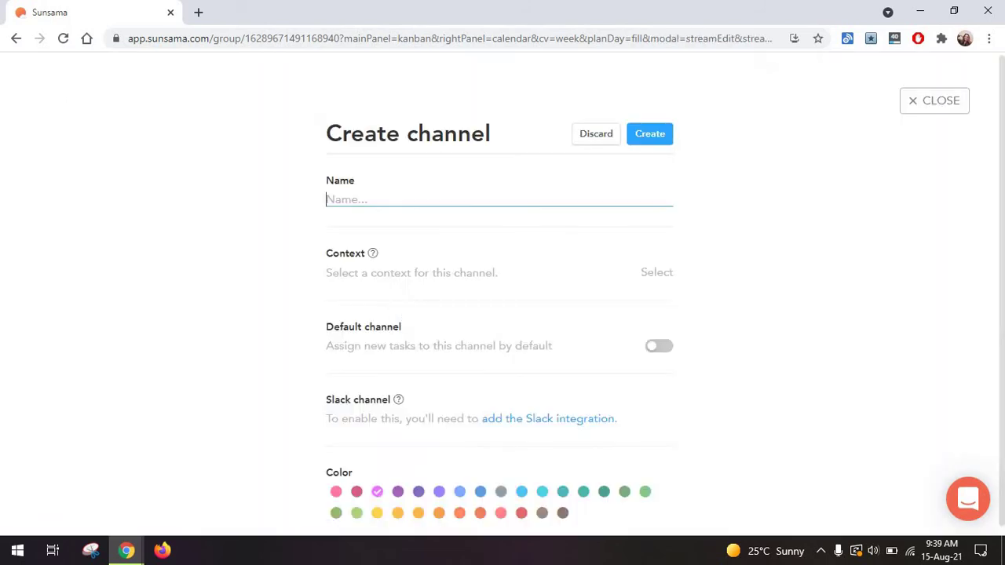
pyautogui.write('Personal projects')
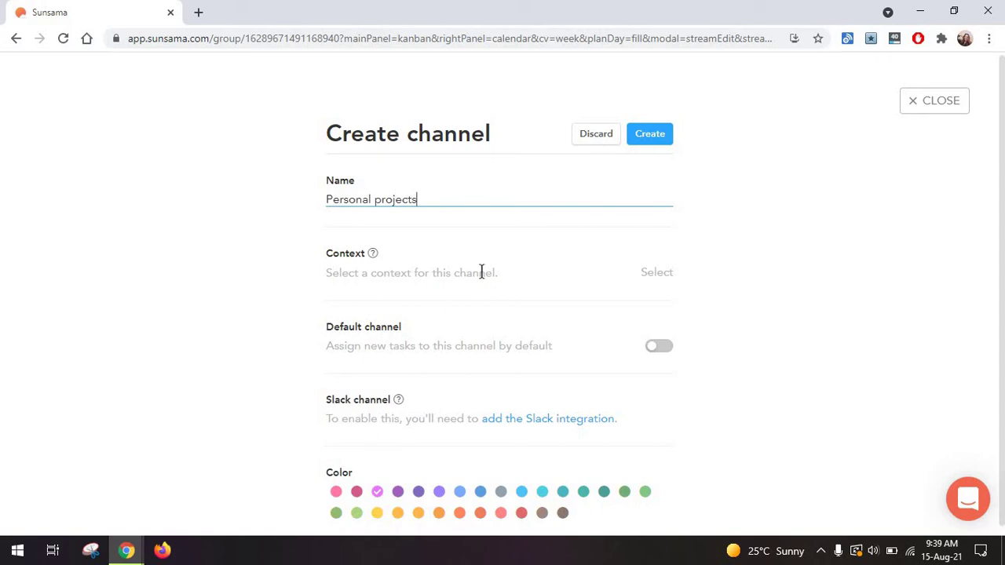
pyautogui.click(657, 274)
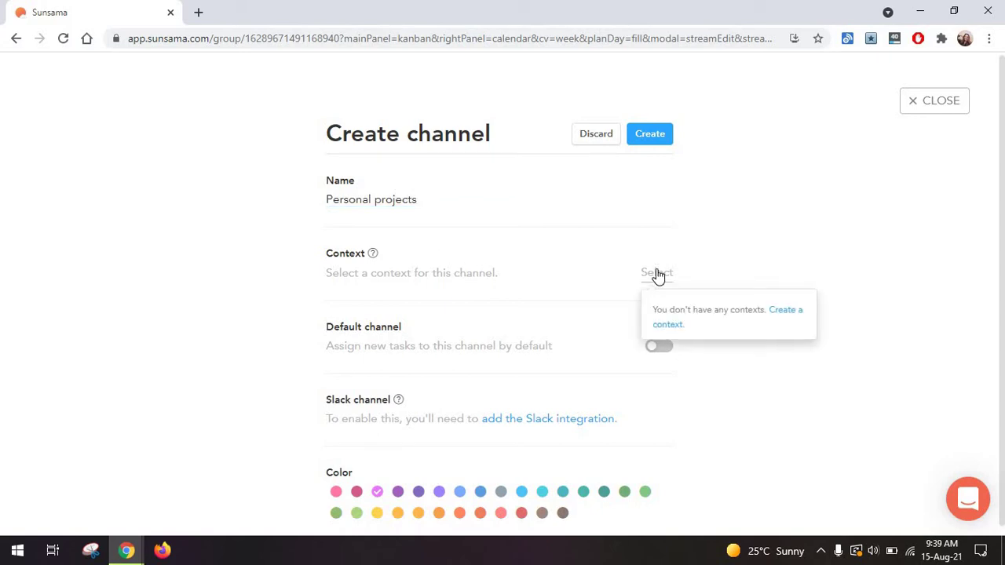
pyautogui.click(669, 324)
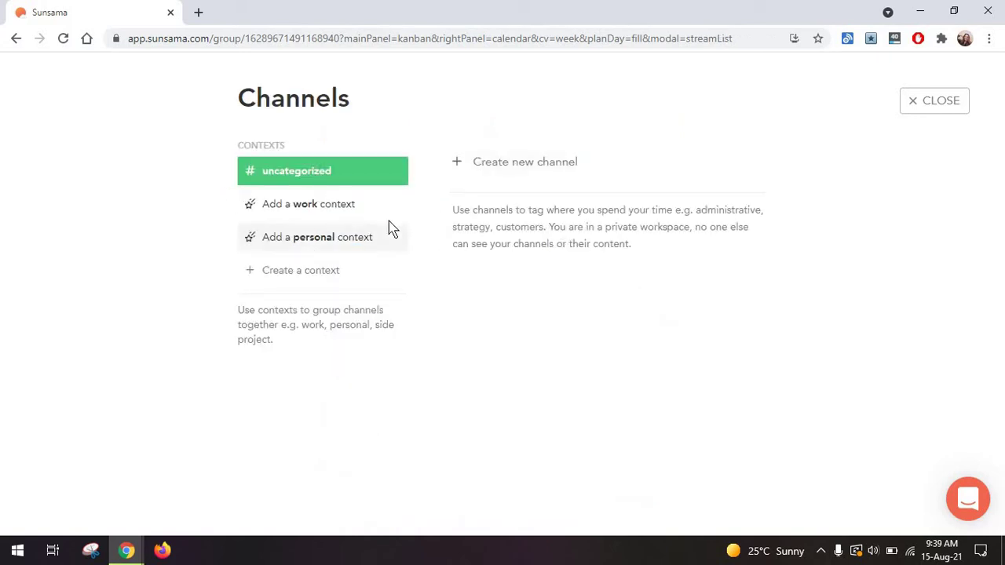
pyautogui.click(351, 239)
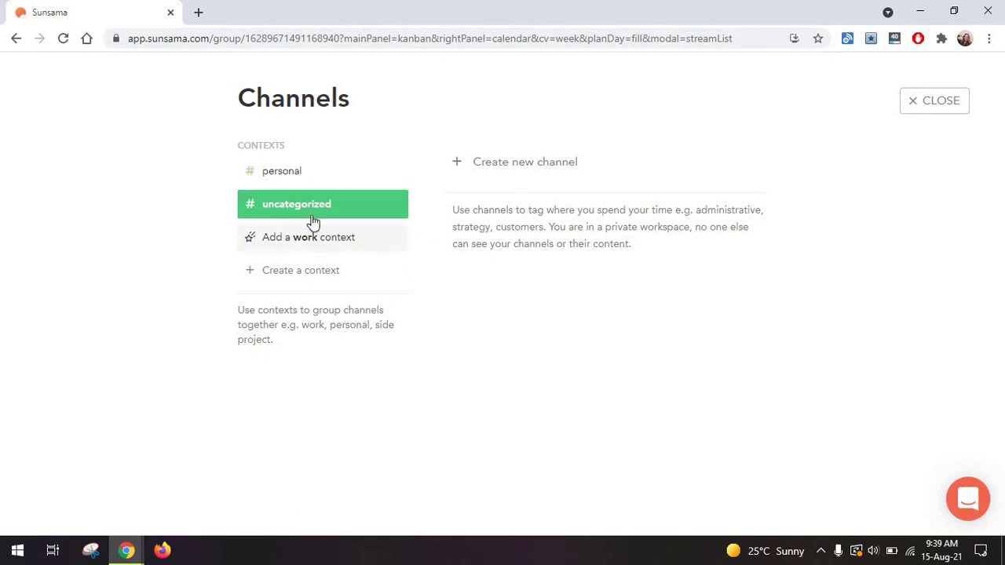
pyautogui.click(313, 170)
# - Create the grey 'Personal projects' channel under personal, then return to planning
pyautogui.click(556, 162)
pyautogui.write('Person')
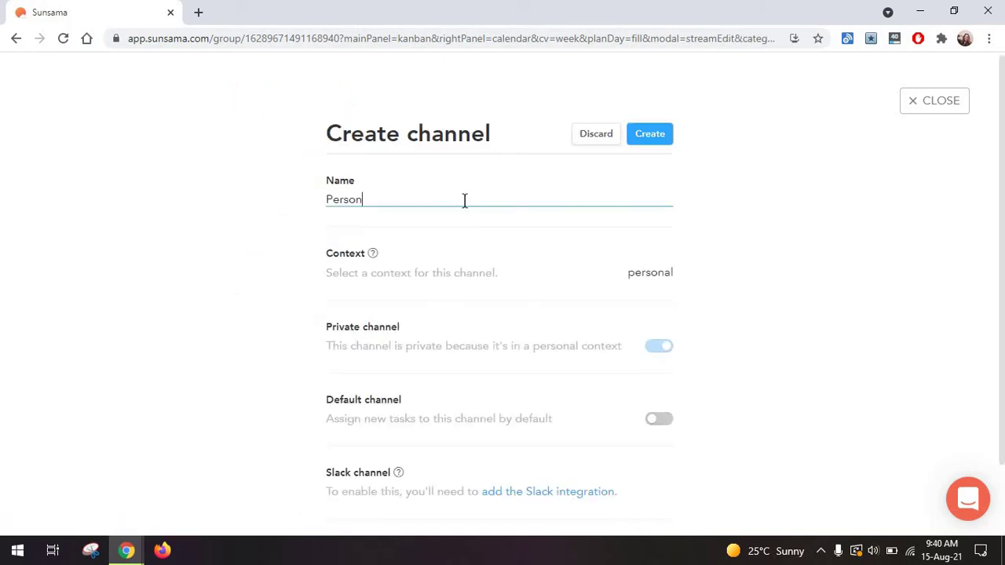
pyautogui.write('al projects')
pyautogui.scroll(-1, 531, 275)
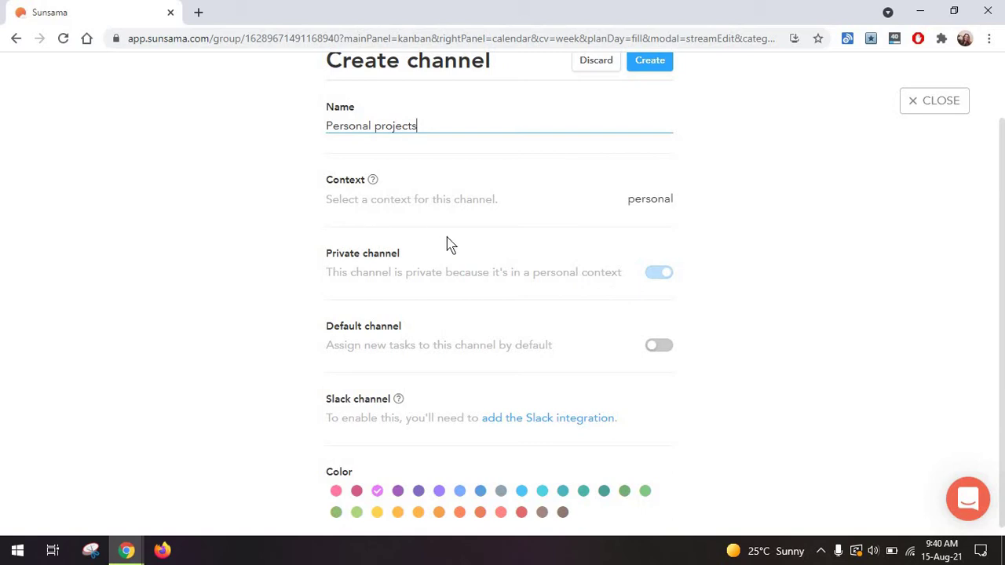
pyautogui.scroll(-1, 455, 216)
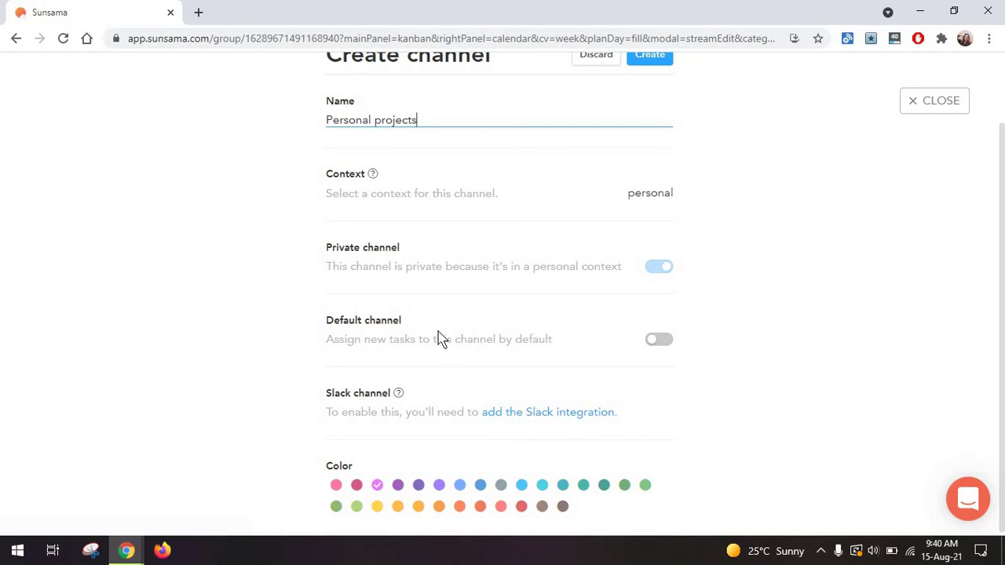
pyautogui.click(501, 485)
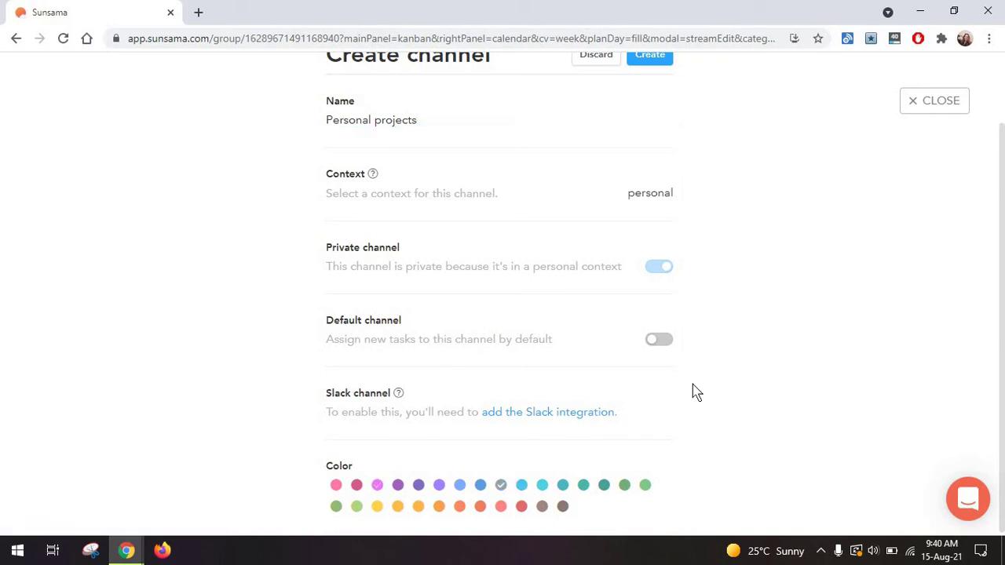
pyautogui.scroll(1, 691, 157)
pyautogui.click(642, 135)
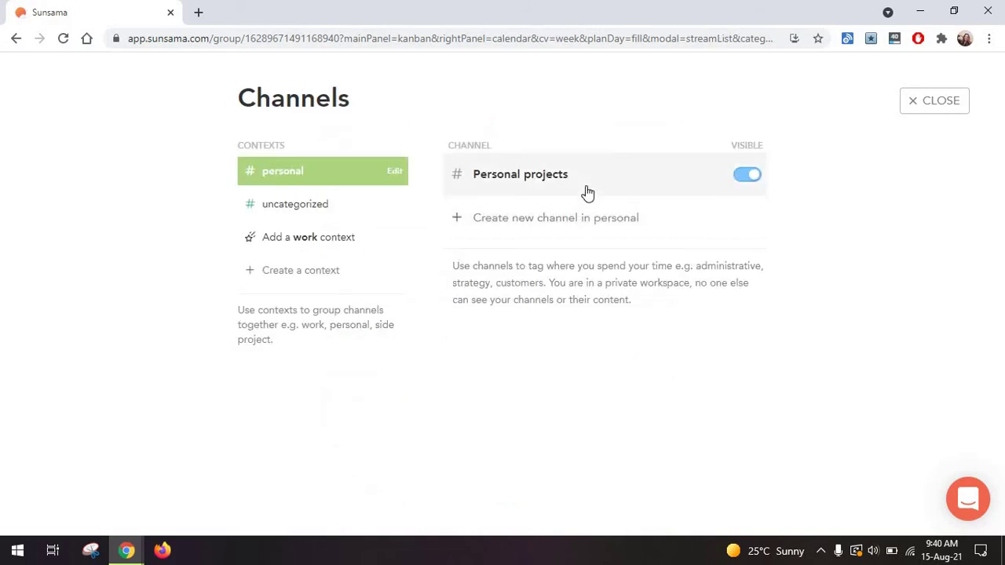
pyautogui.click(551, 183)
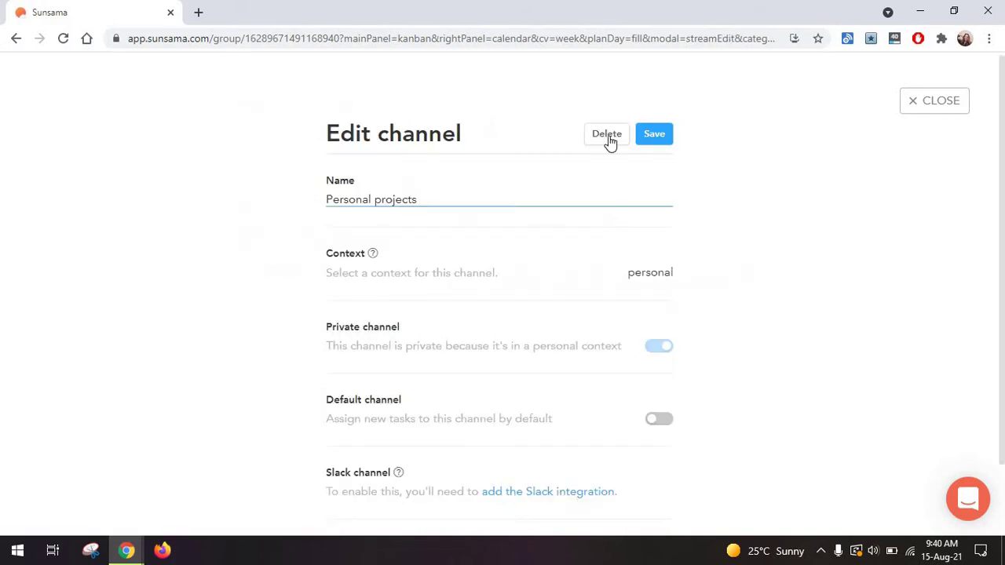
pyautogui.click(605, 139)
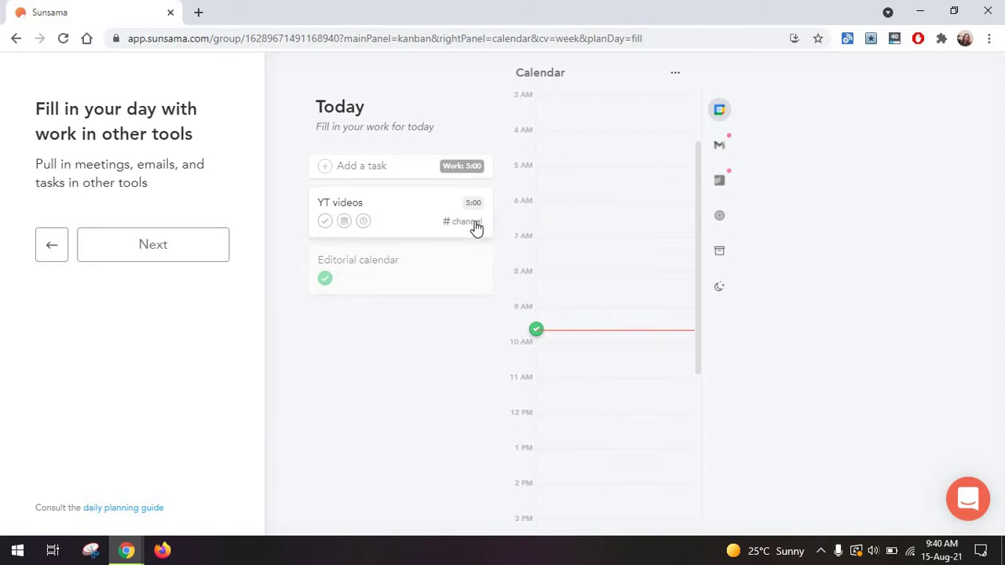
# - Tag YT videos with the personal channel and continue to 'What can wait?'
pyautogui.click(471, 226)
pyautogui.click(398, 307)
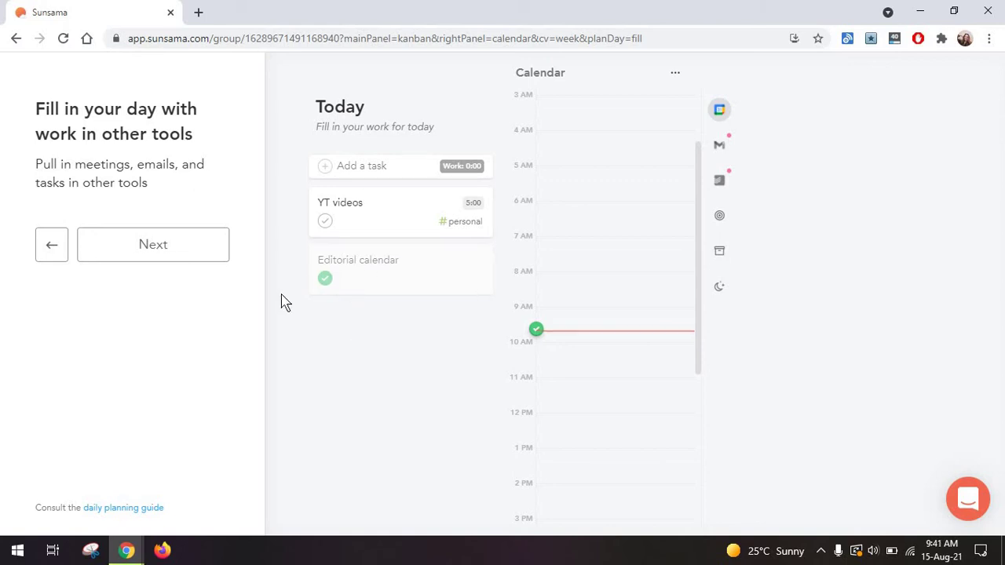
pyautogui.click(216, 253)
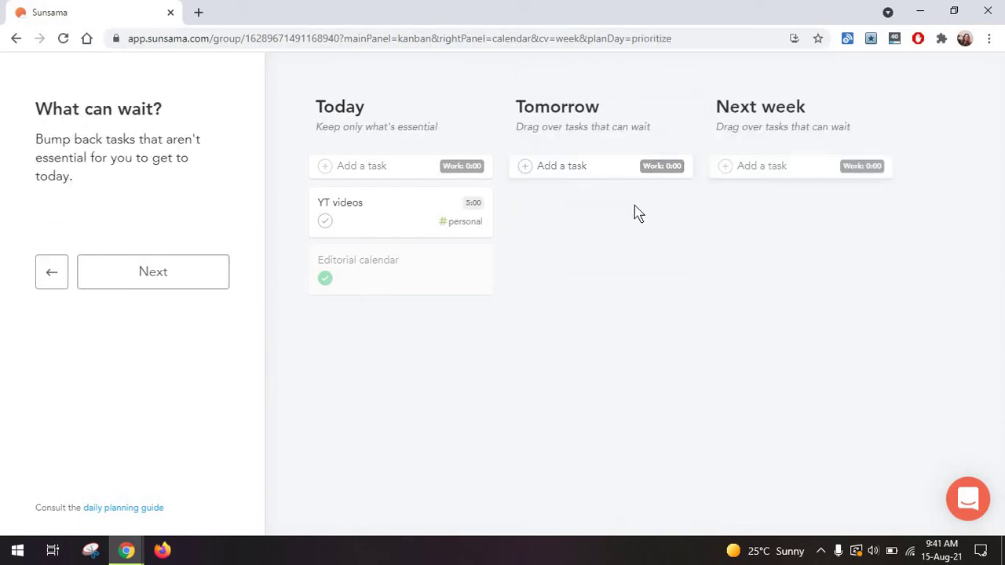
# - Add 'Writing' under Tomorrow and 'Design' under Next week, then continue
pyautogui.click(552, 169)
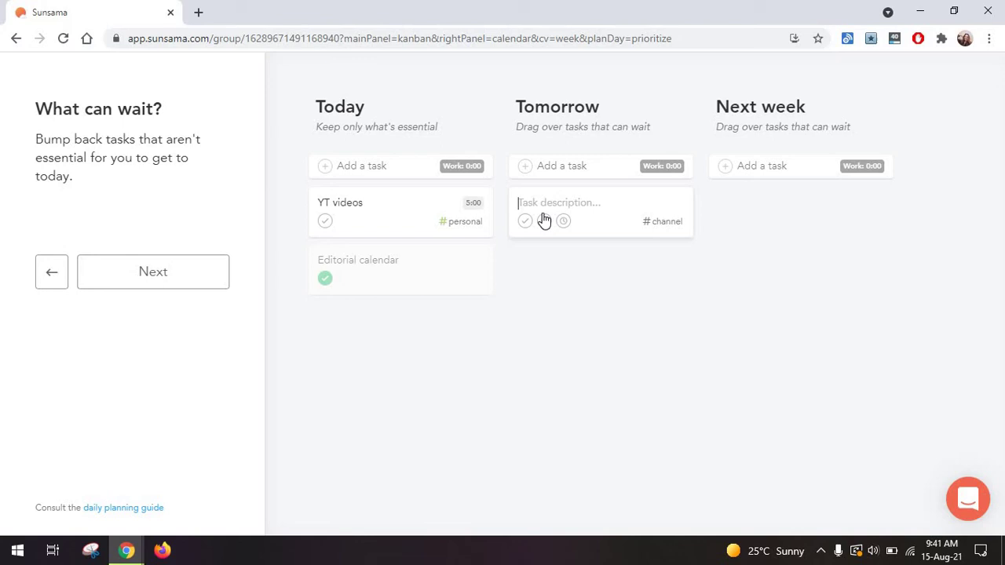
pyautogui.write('Writing')
pyautogui.press('Return')
pyautogui.click(761, 171)
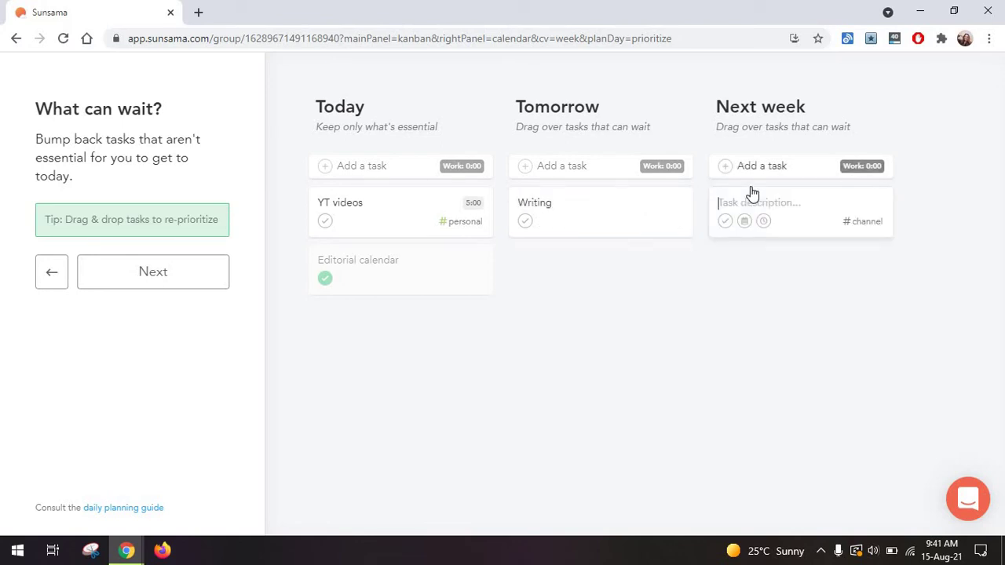
pyautogui.write('Design')
pyautogui.press('Return')
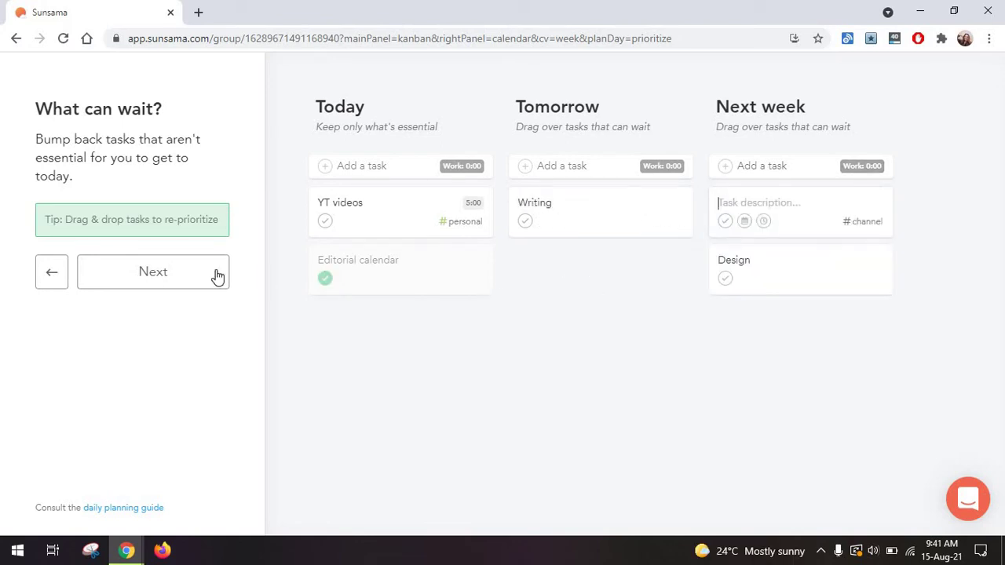
pyautogui.click(208, 274)
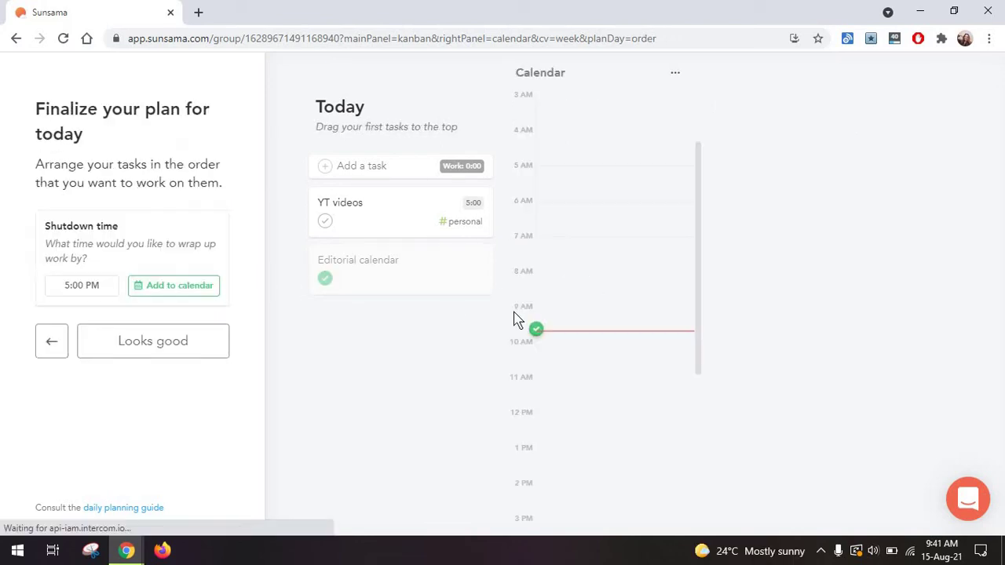
# - Accept today's plan, list 'Time limits' as an obstacle, and finish planning
pyautogui.click(219, 353)
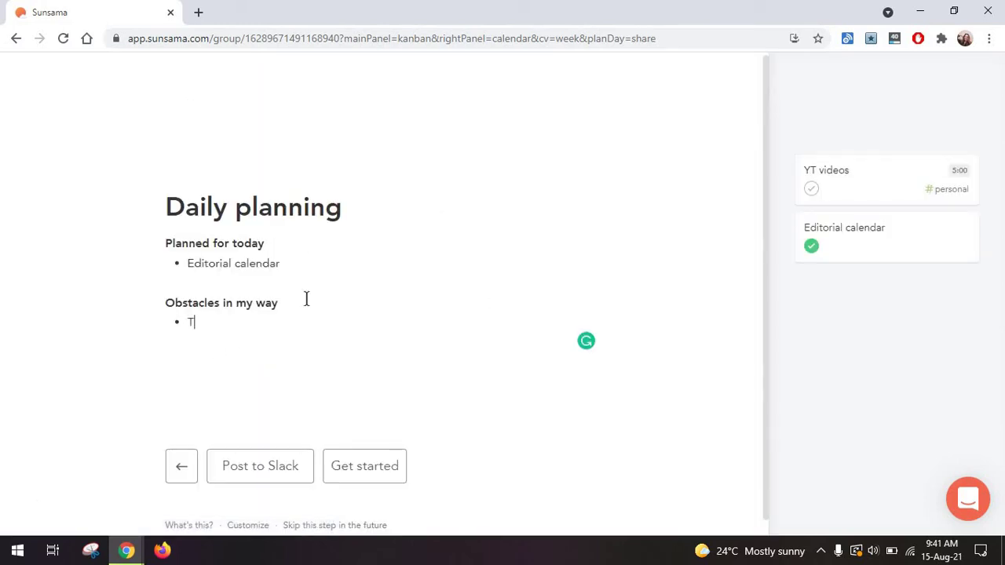
pyautogui.write('Time limits')
pyautogui.click(366, 473)
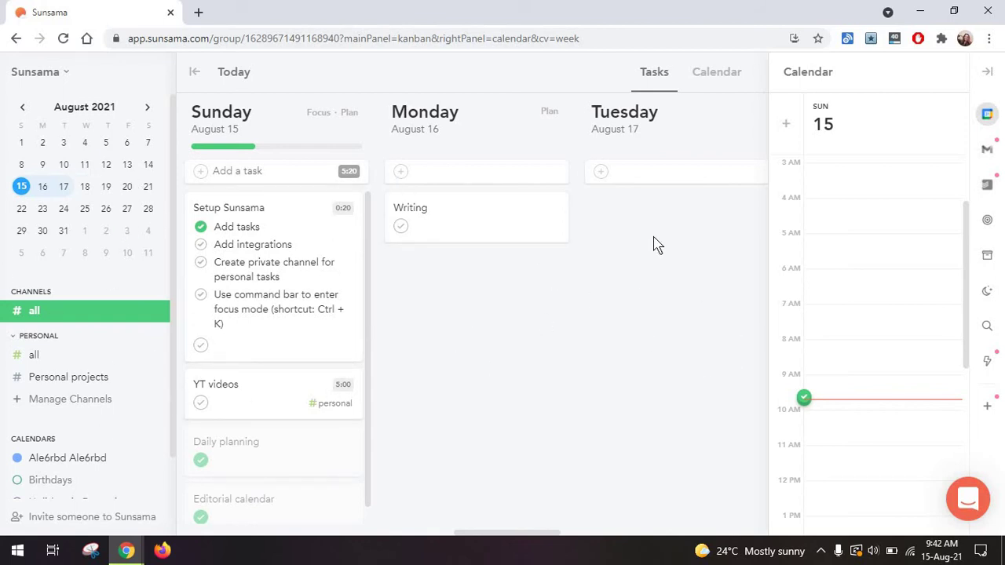
# - Drag the YT videos card from Sunday into Monday's column on the task board
pyautogui.click(698, 81)
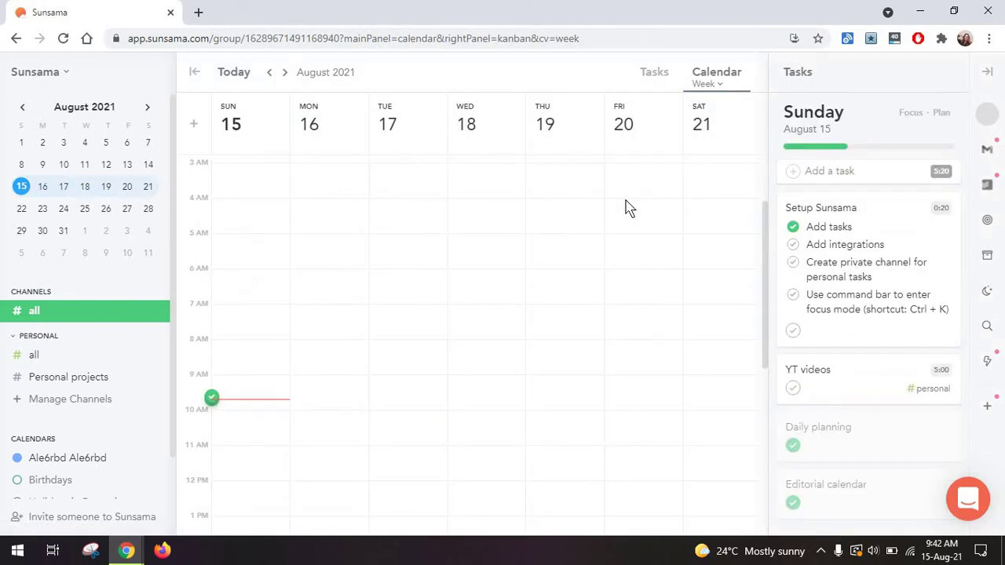
pyautogui.click(665, 81)
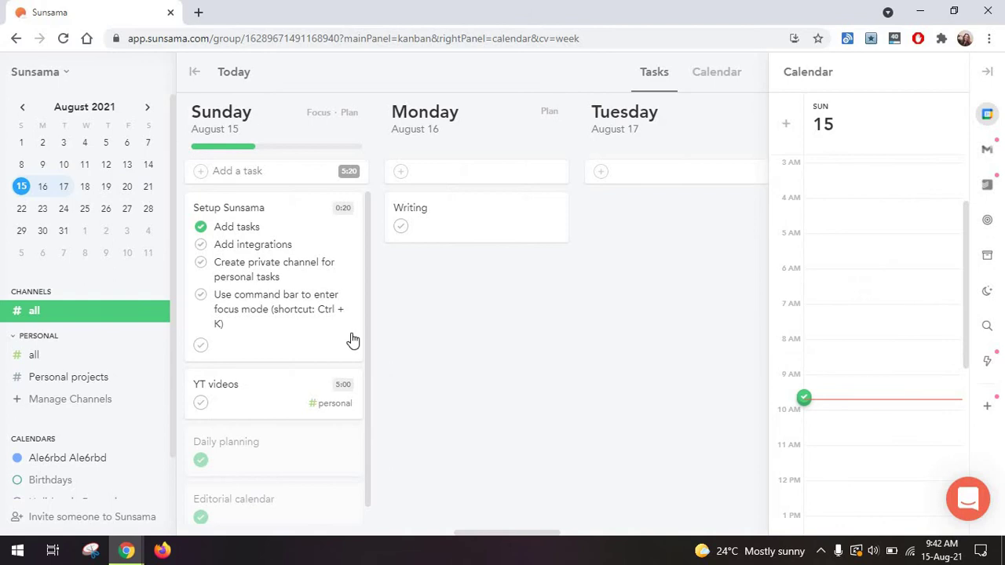
pyautogui.moveTo(273, 391); pyautogui.dragTo(503, 249)
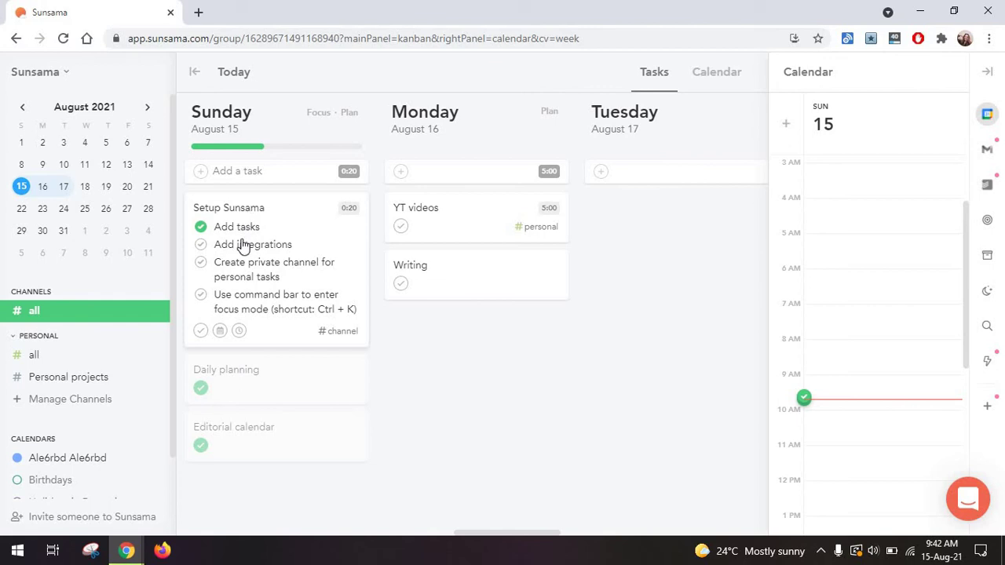
# - Check off the three remaining Setup Sunsama subtasks and start its focus timer
pyautogui.click(244, 247)
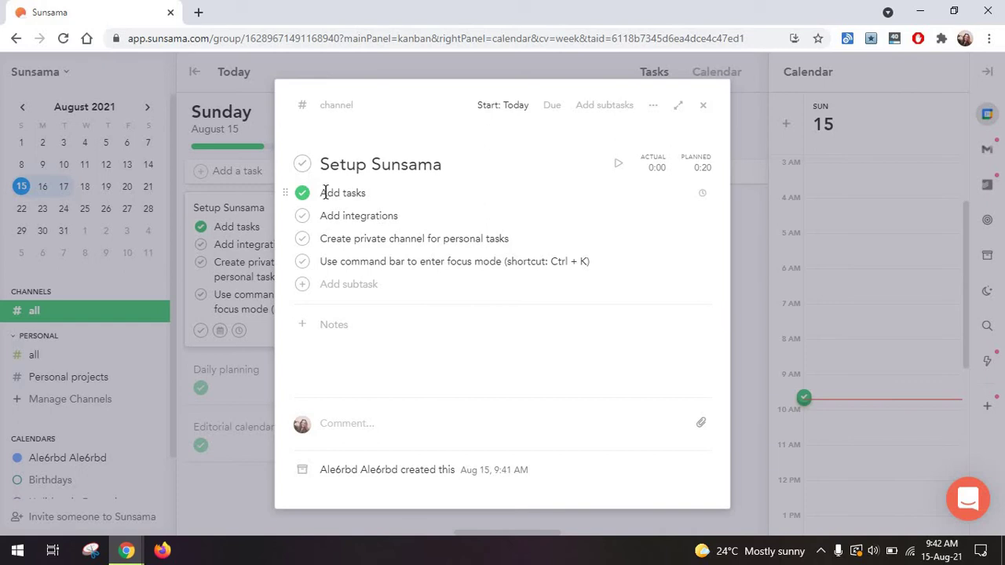
pyautogui.click(302, 216)
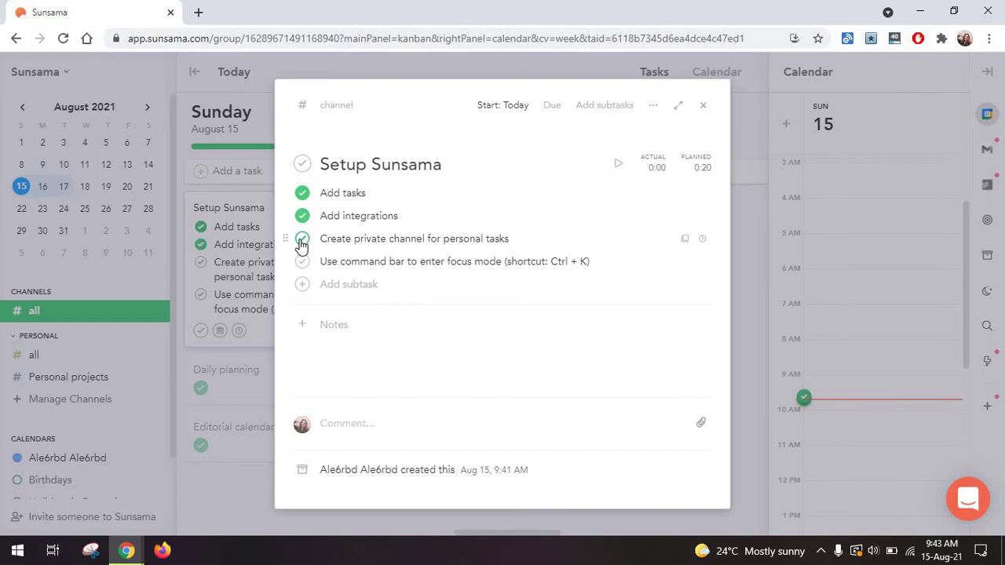
pyautogui.click(302, 240)
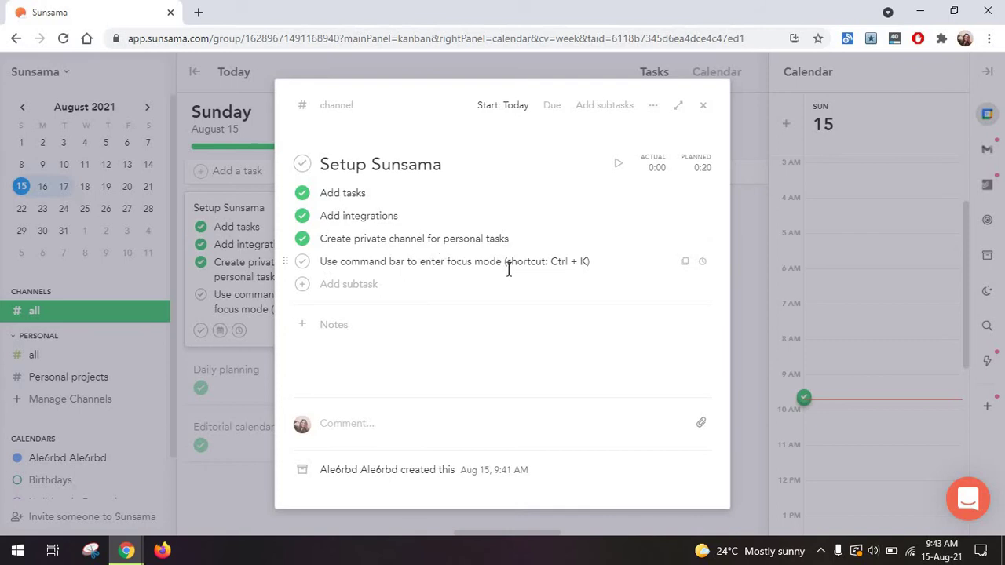
pyautogui.click(303, 261)
pyautogui.click(620, 167)
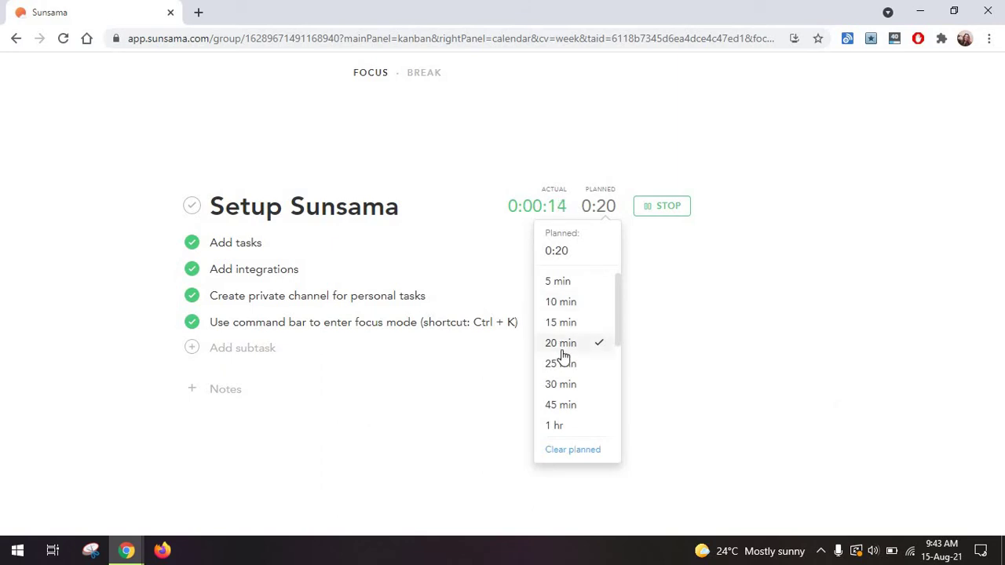
# - Give Setup Sunsama 4 hours planned and 20 minutes actual, keeping its timer running
pyautogui.scroll(-5, 566, 354)
pyautogui.press('Return')
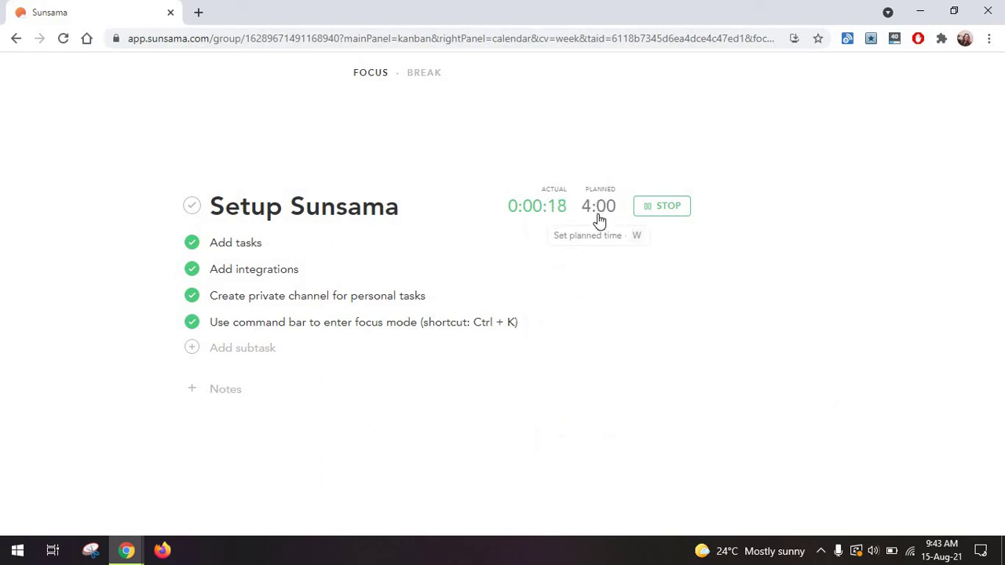
pyautogui.click(537, 206)
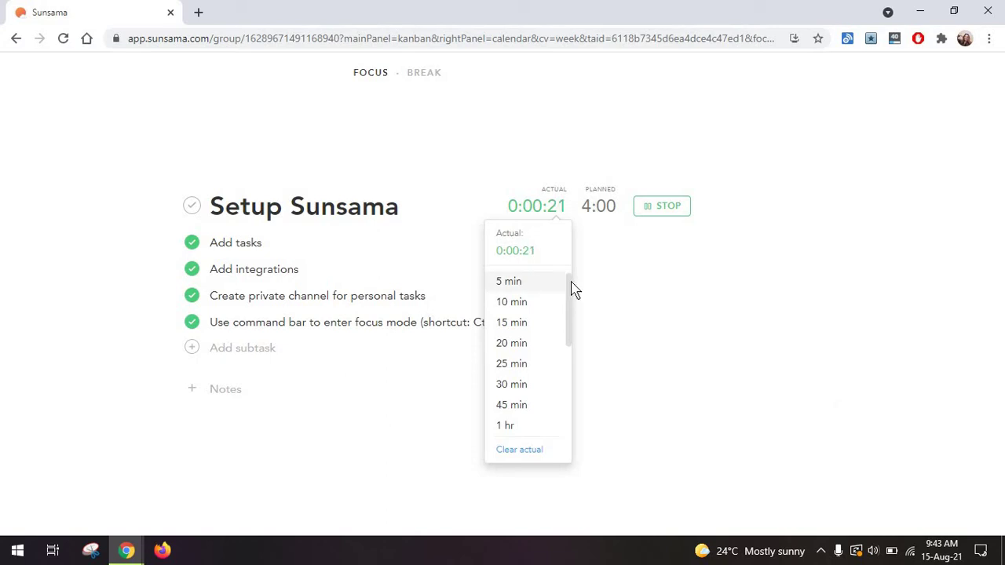
pyautogui.press('Return')
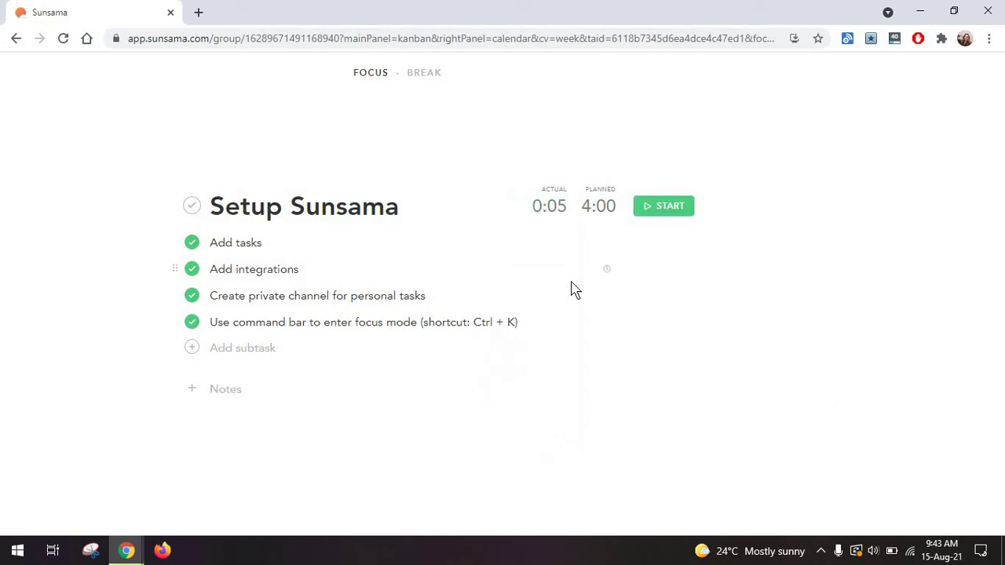
pyautogui.click(560, 216)
pyautogui.click(514, 298)
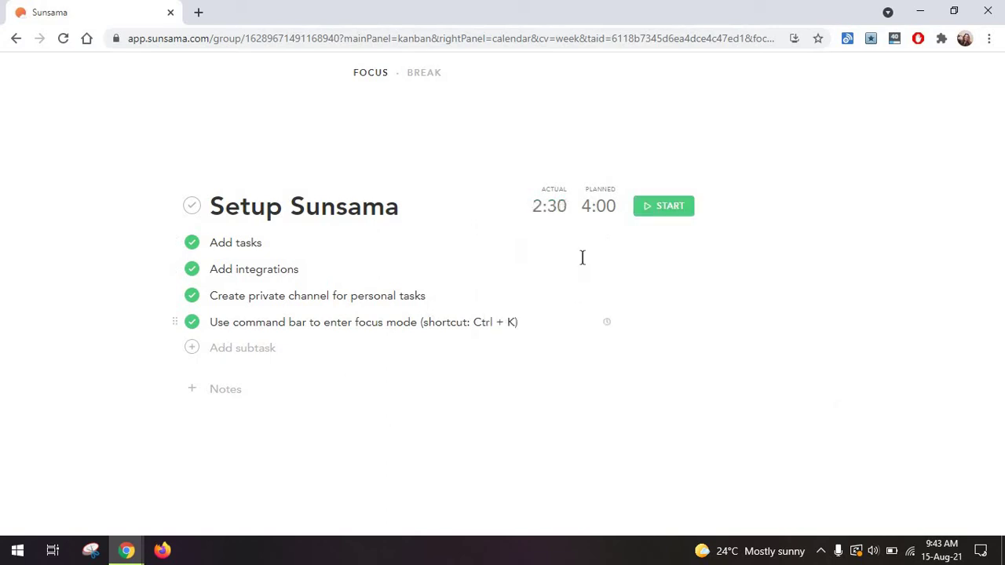
pyautogui.click(644, 208)
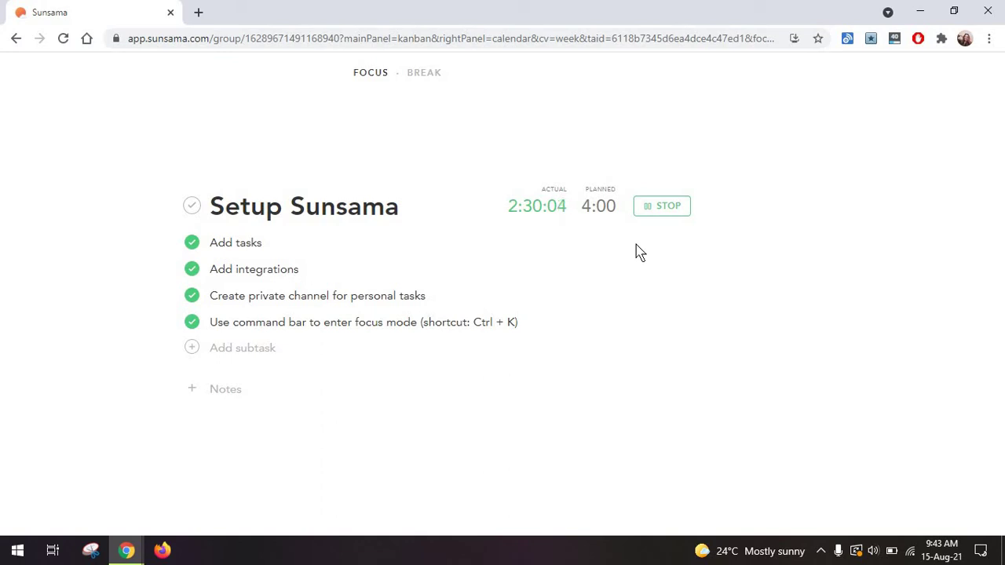
pyautogui.click(527, 210)
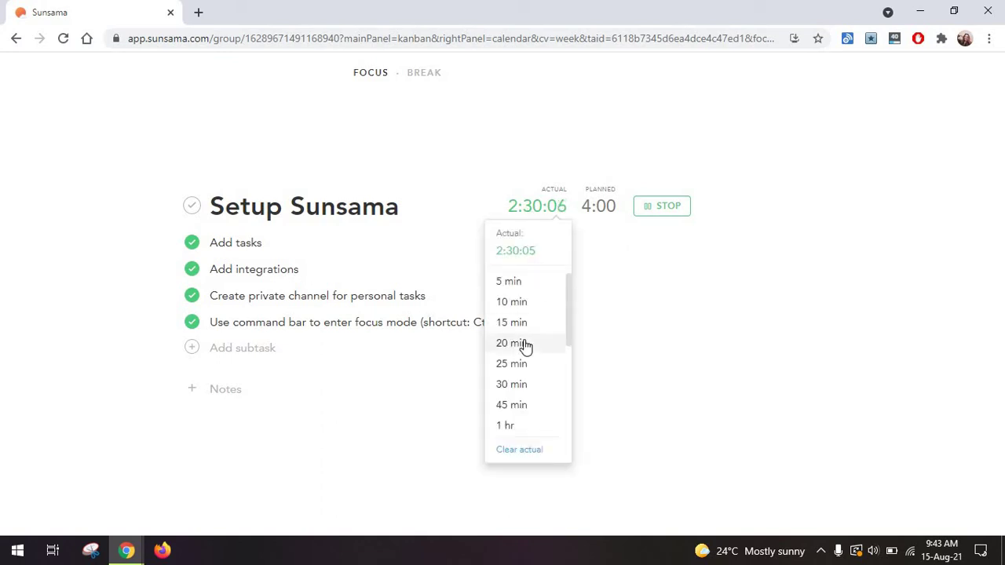
pyautogui.click(525, 344)
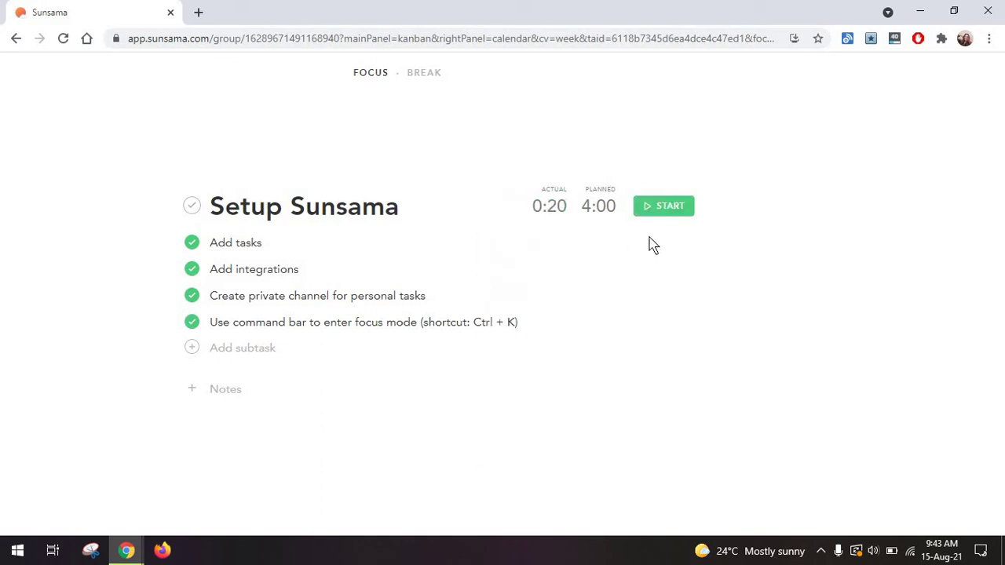
pyautogui.click(658, 209)
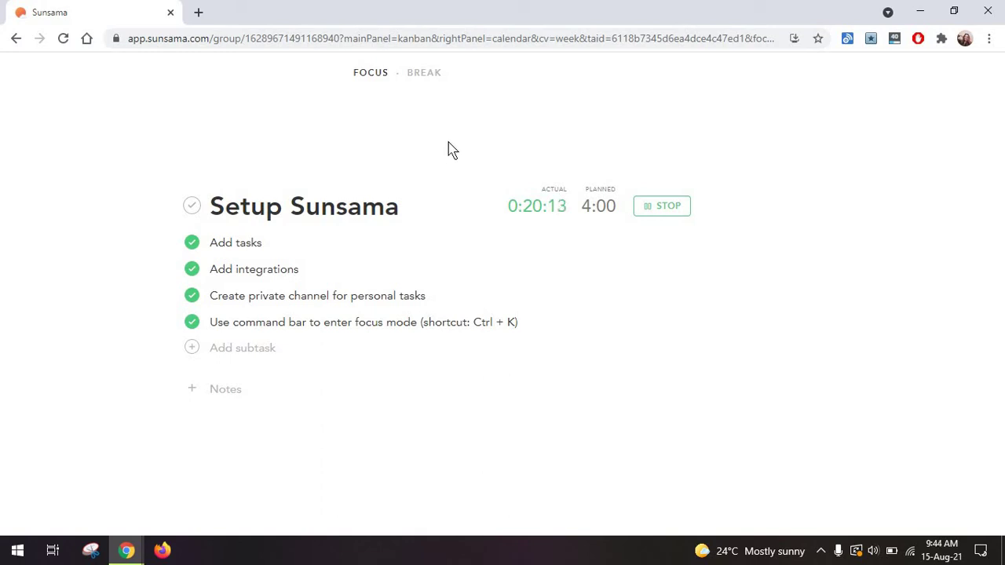
# - End the Setup Sunsama focus session at 0:20 of 4:00, then try full-screen focus and the ⋯ menu
pyautogui.click(431, 76)
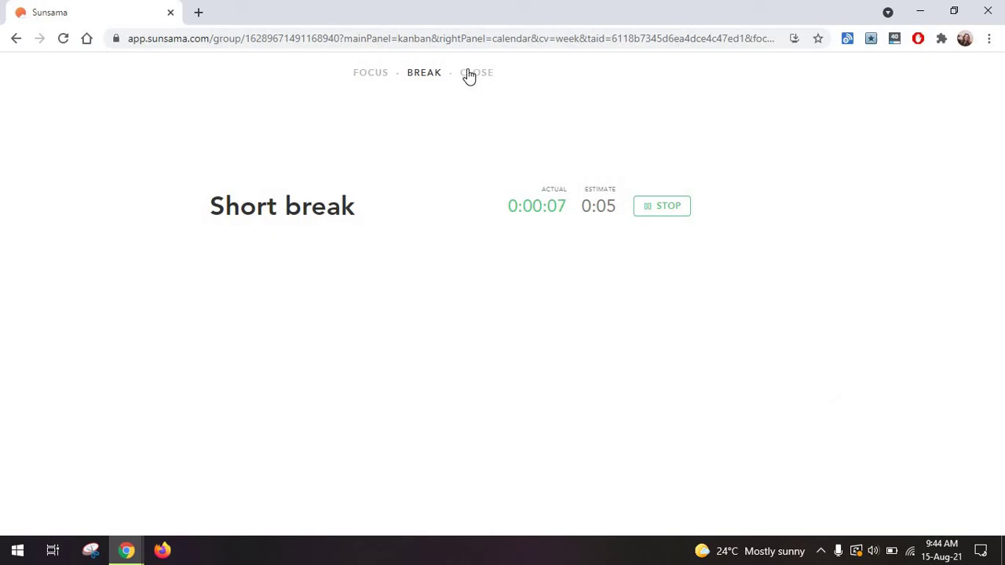
pyautogui.click(469, 72)
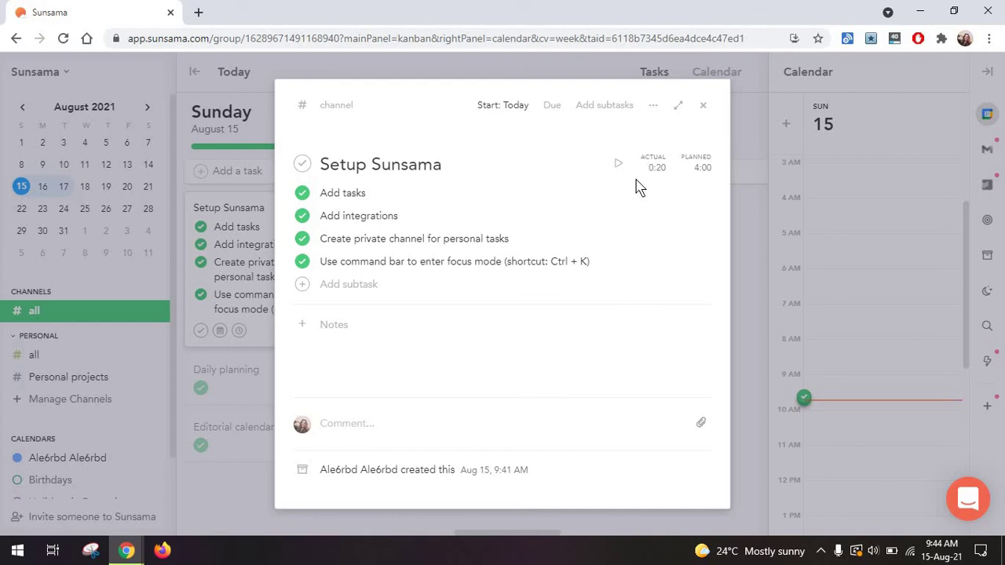
pyautogui.click(680, 114)
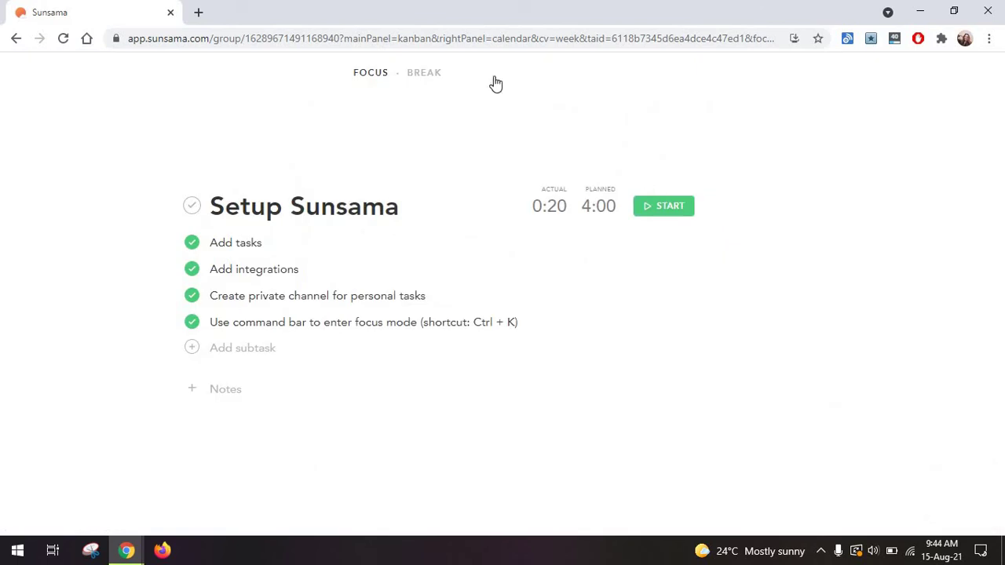
pyautogui.press('Escape')
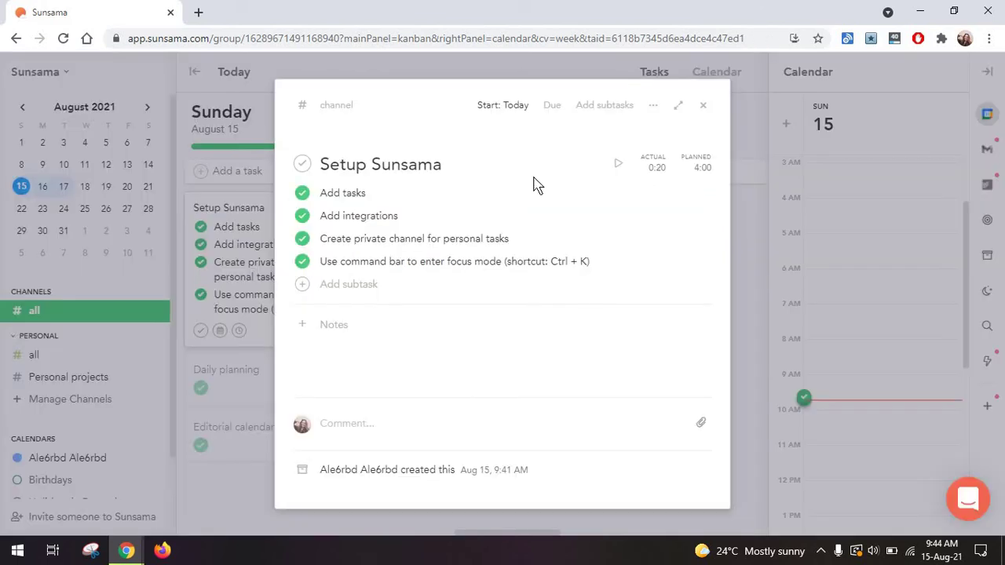
pyautogui.click(651, 107)
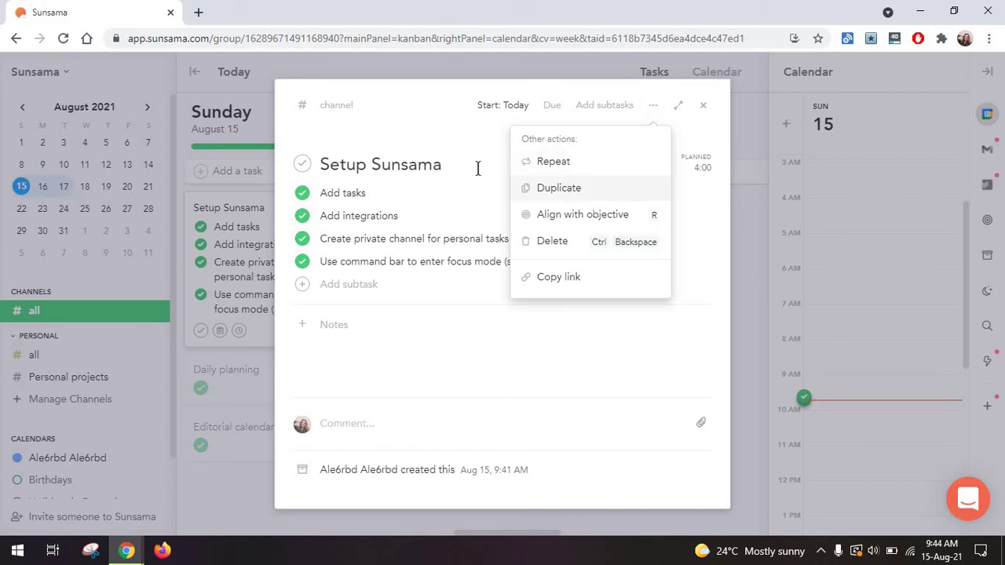
# - Close the task dialog and filter the week board to the Personal projects channel
pyautogui.click(704, 107)
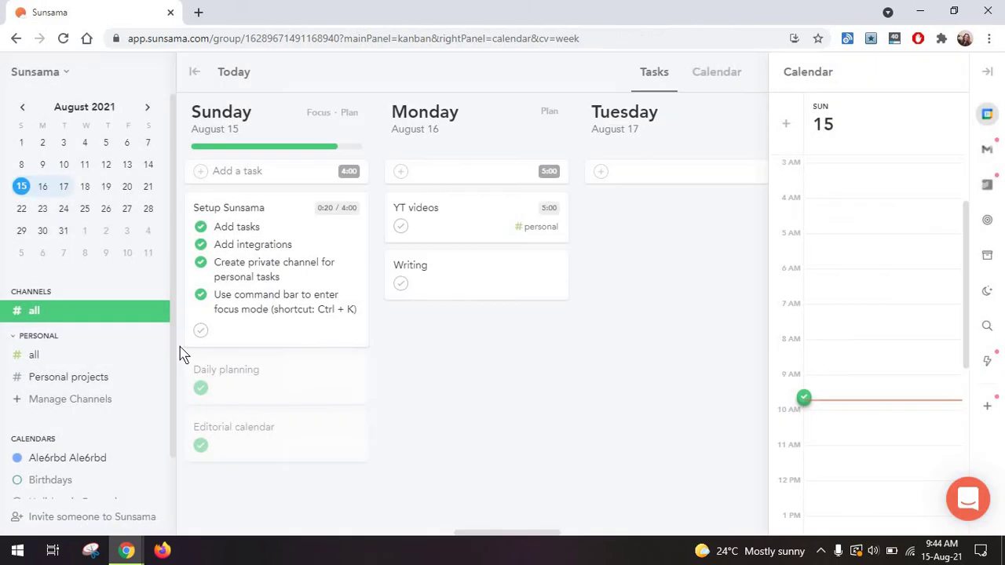
pyautogui.scroll(-1, 103, 394)
pyautogui.scroll(-1, 102, 394)
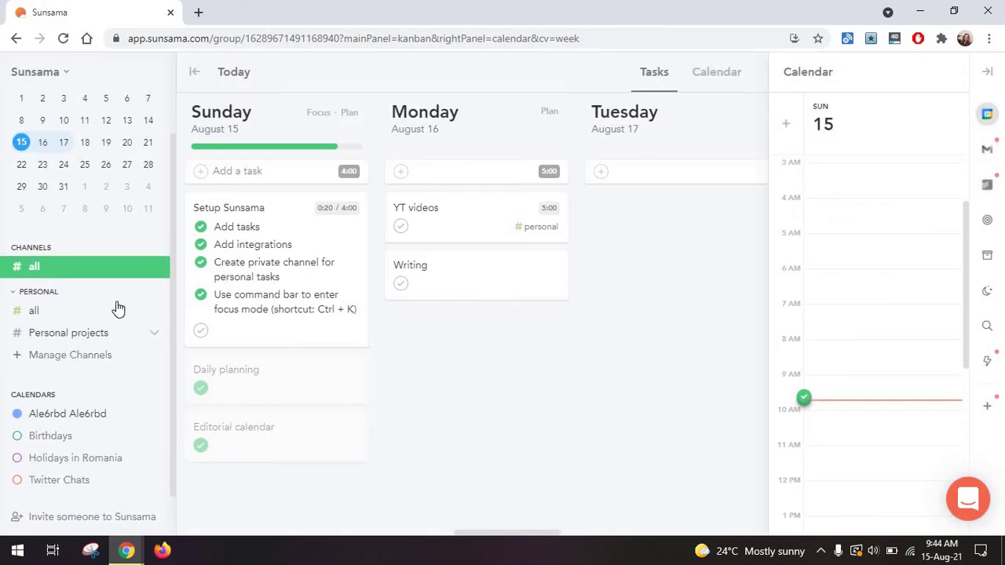
pyautogui.click(55, 333)
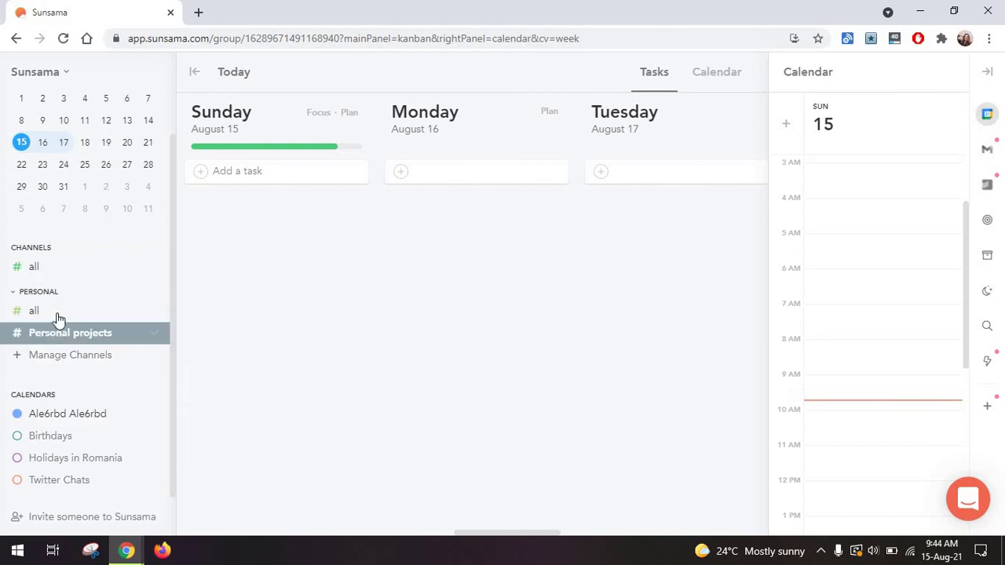
pyautogui.click(57, 318)
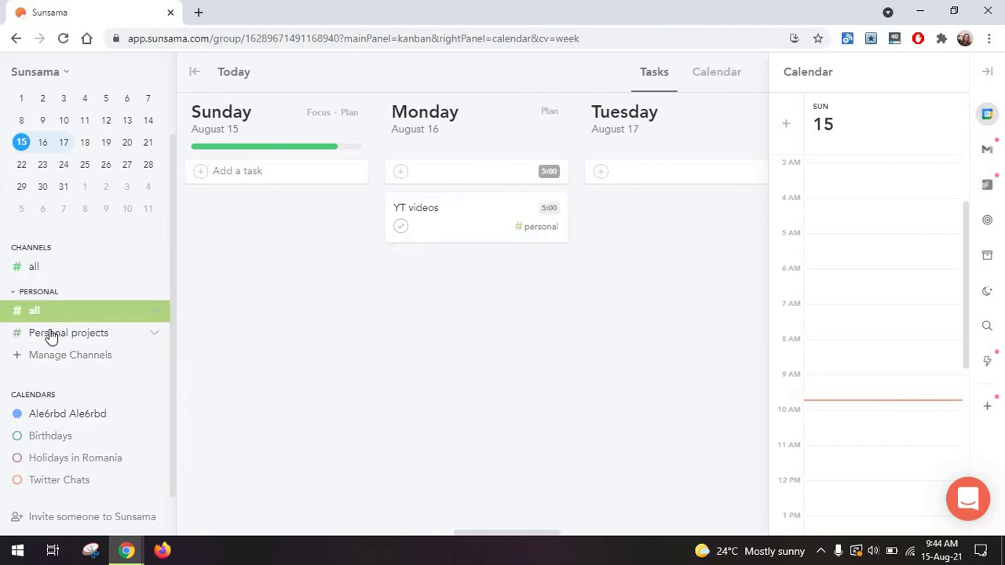
pyautogui.click(45, 336)
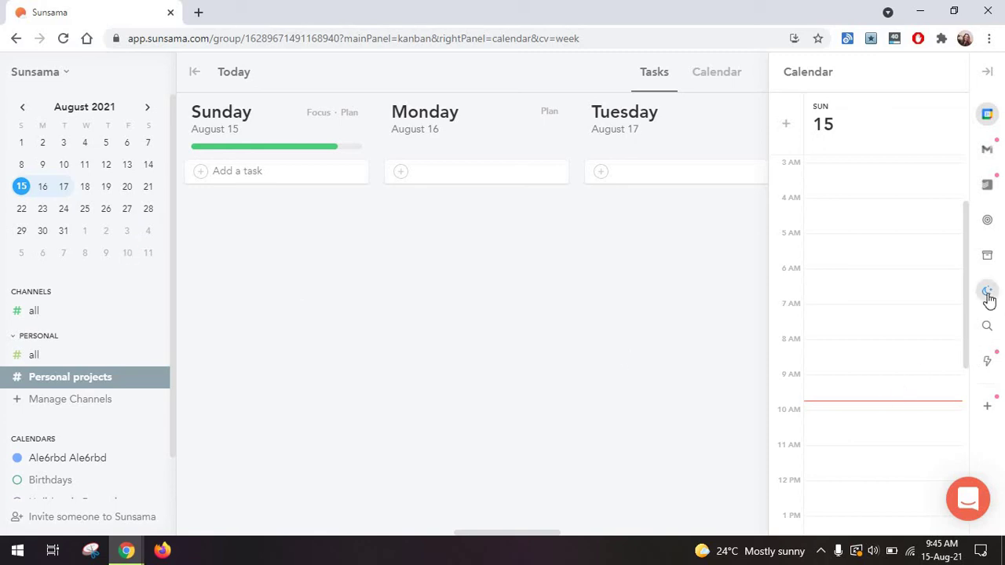
# - Open Weekly Review from the workspace menu and scroll through the Aug 8 - 12 totals and questions
pyautogui.click(61, 78)
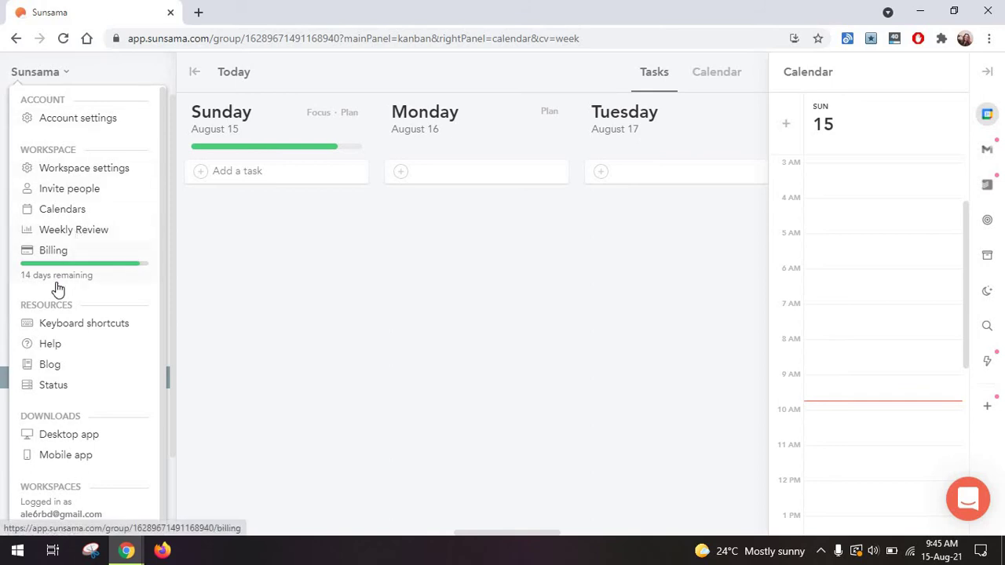
pyautogui.click(89, 239)
pyautogui.scroll(-2, 253, 387)
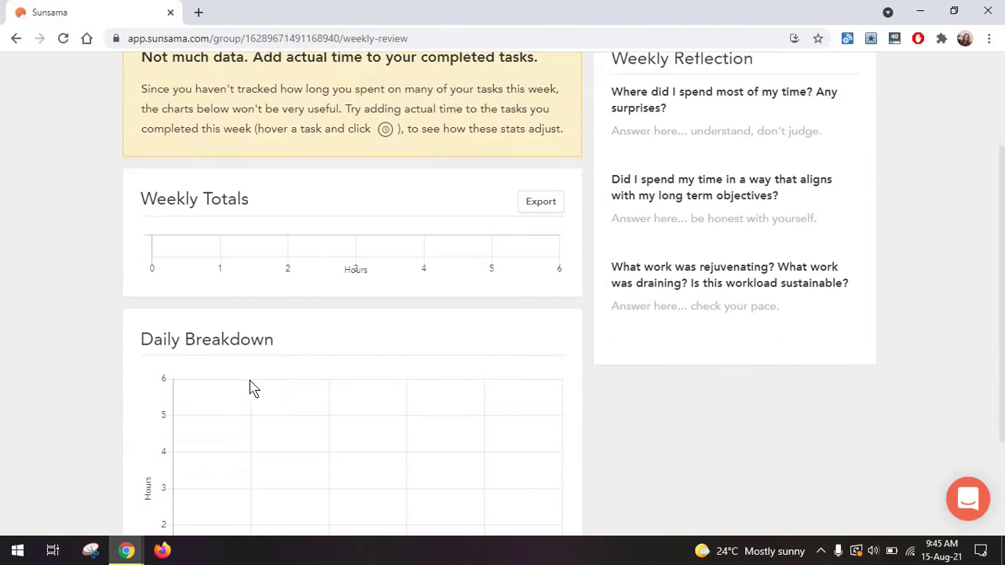
pyautogui.scroll(2, 252, 387)
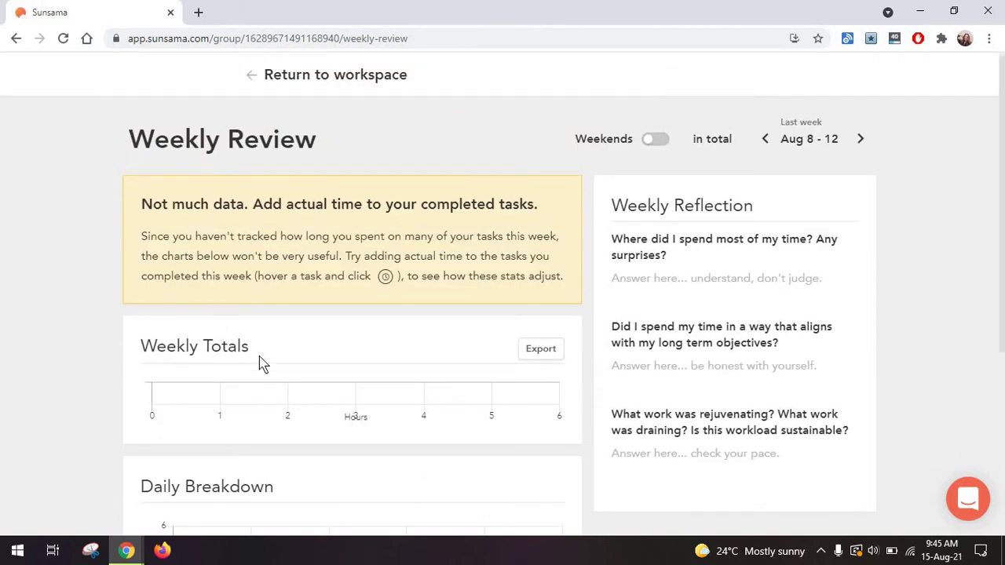
pyautogui.scroll(-1, 263, 366)
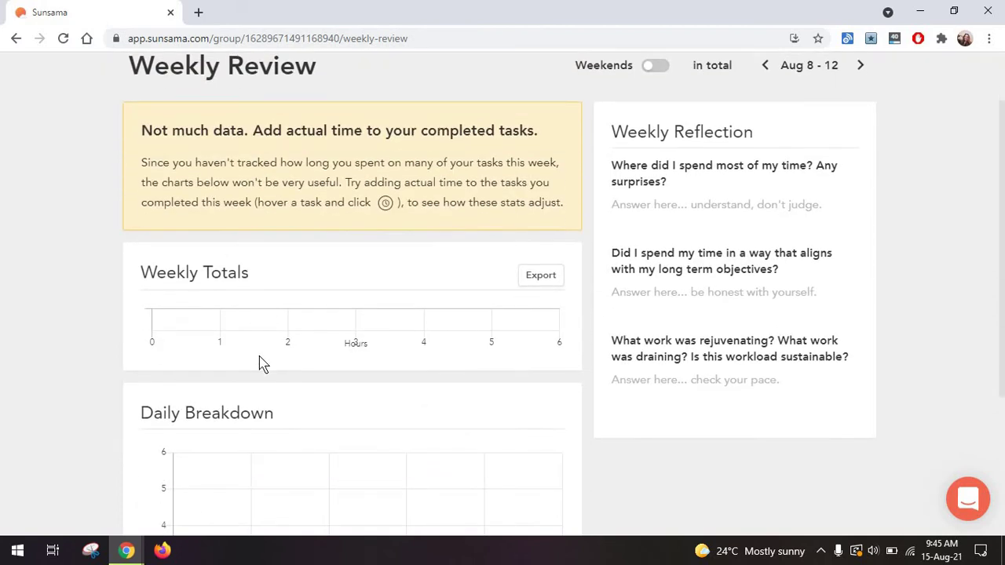
pyautogui.scroll(1, 263, 365)
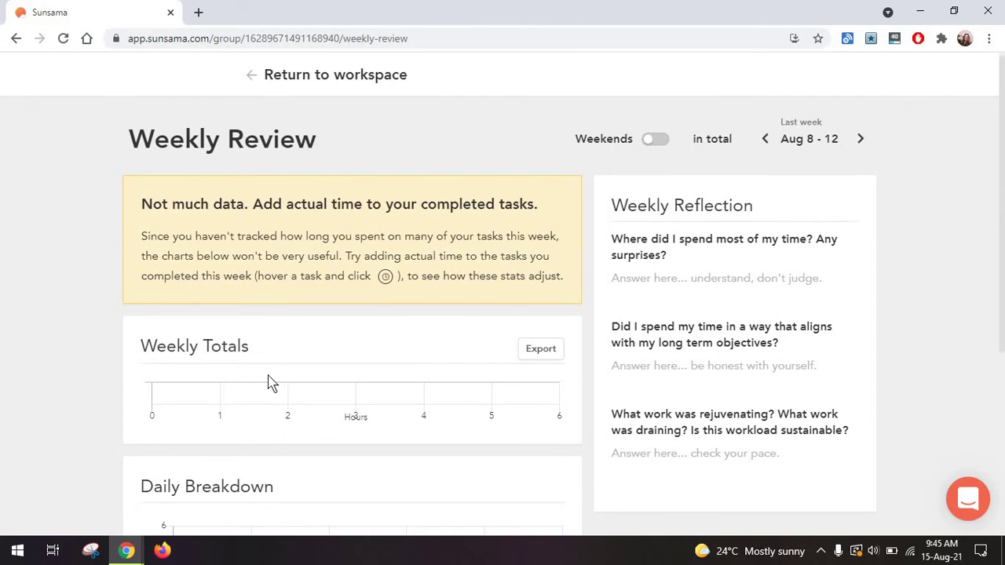
pyautogui.scroll(-1, 268, 382)
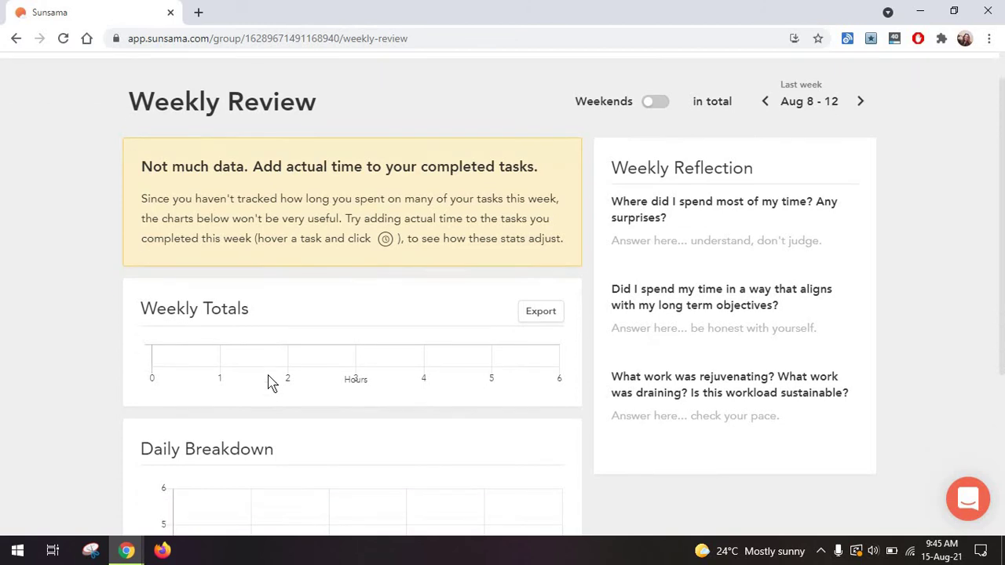
pyautogui.scroll(1, 267, 382)
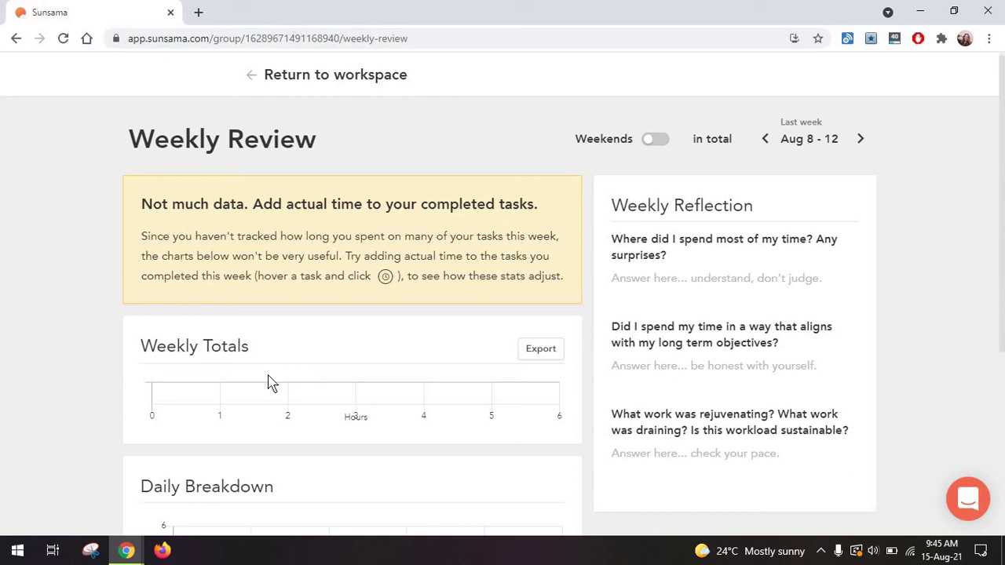
pyautogui.click(250, 75)
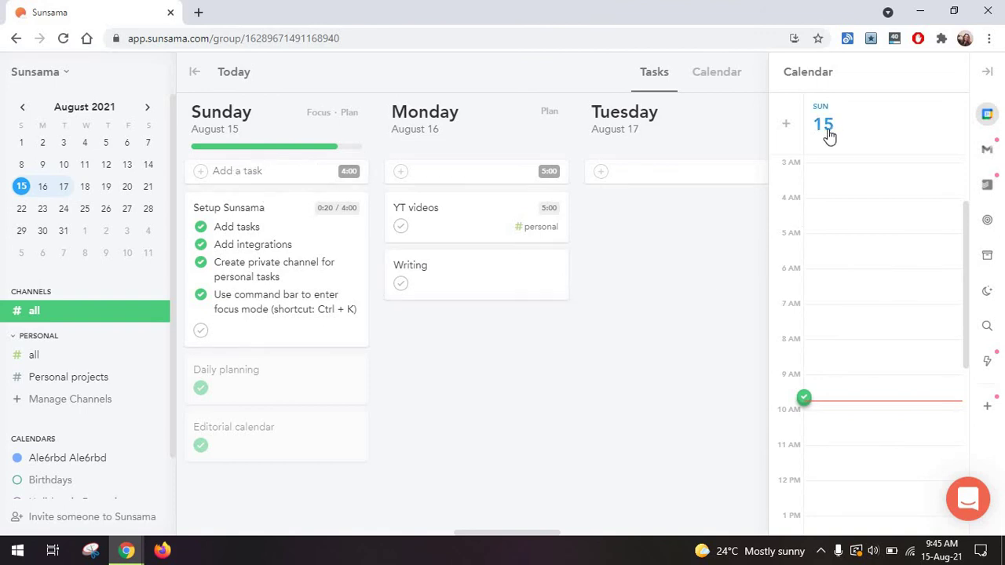
pyautogui.click(988, 77)
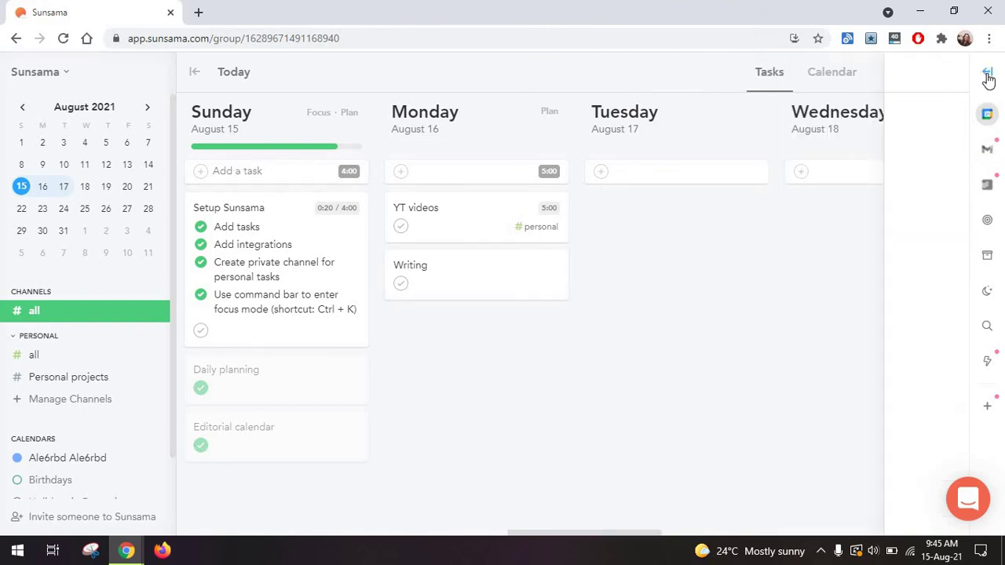
pyautogui.click(196, 75)
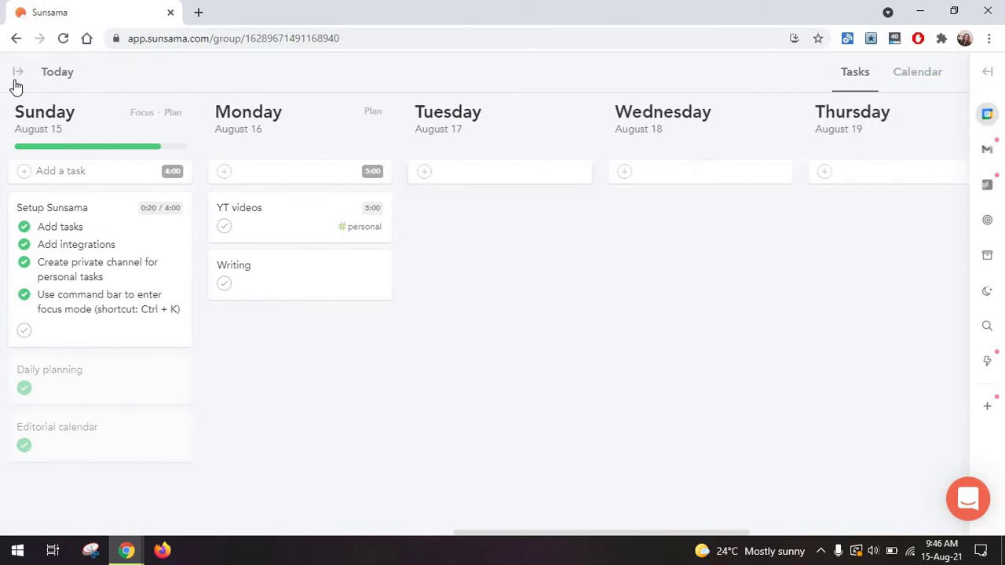
pyautogui.click(17, 71)
pyautogui.click(988, 72)
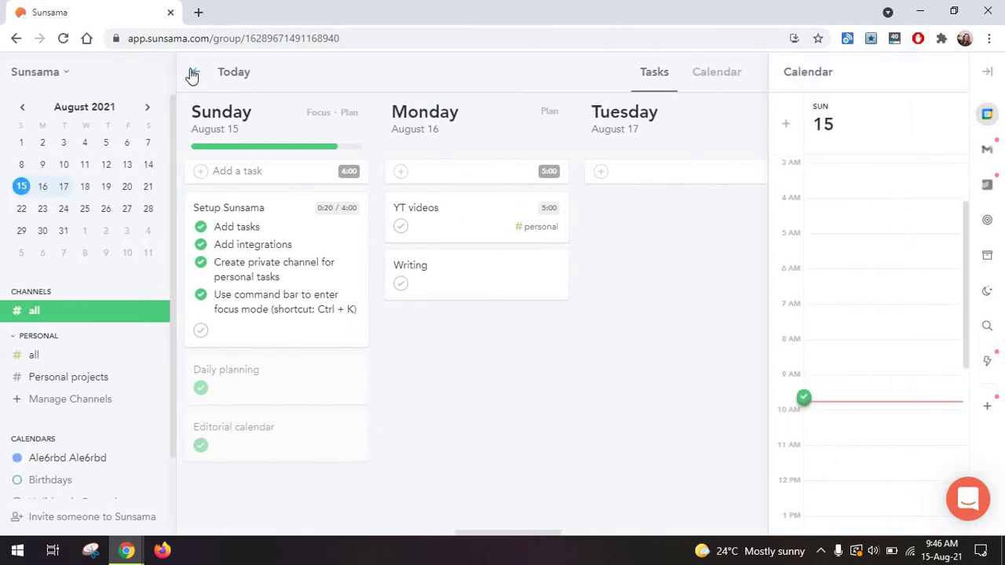
pyautogui.click(193, 74)
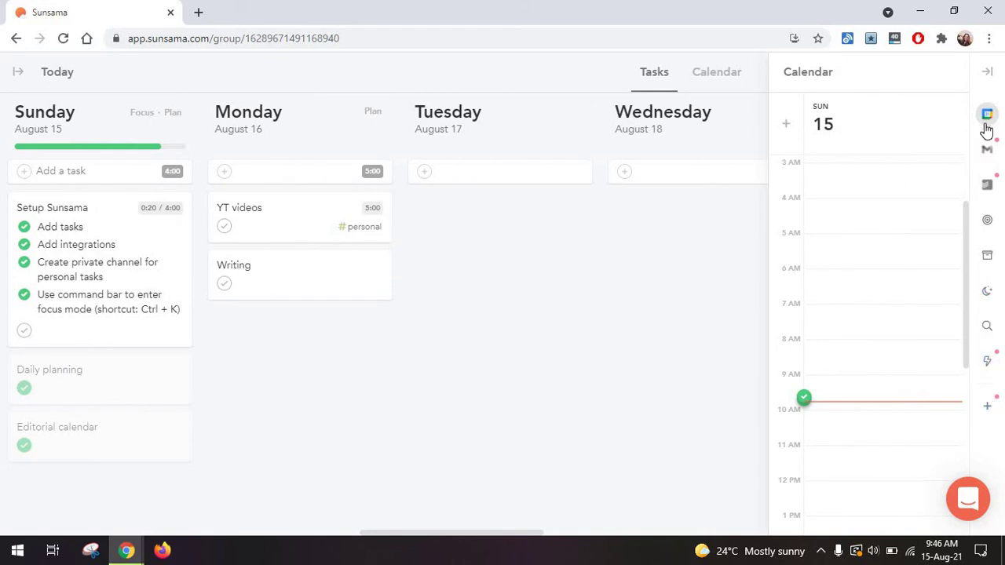
# - Move past the Gmail and Todoist panels to Objectives and enter 'BE THE BEST!' as a new objective
pyautogui.click(988, 148)
pyautogui.click(986, 192)
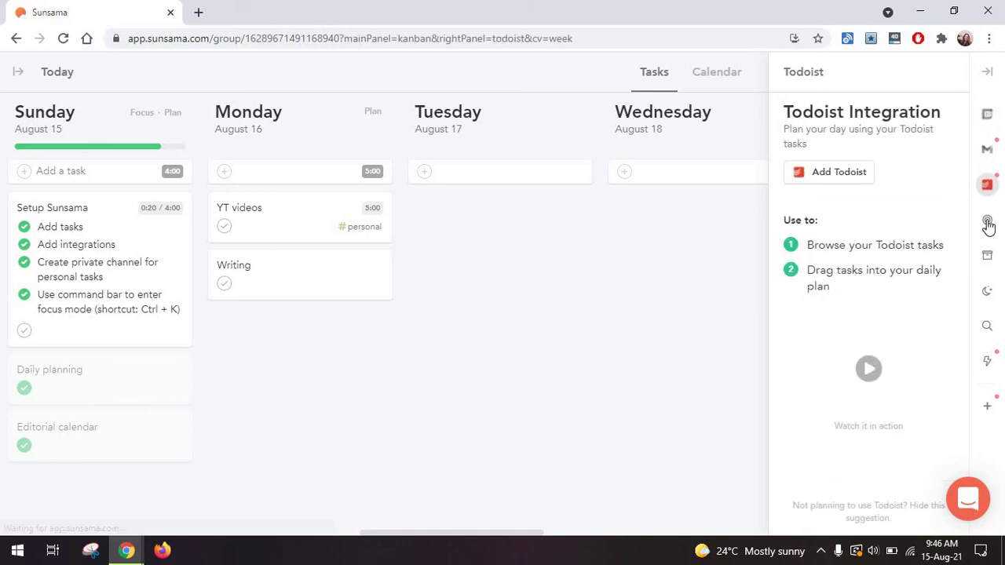
pyautogui.click(988, 222)
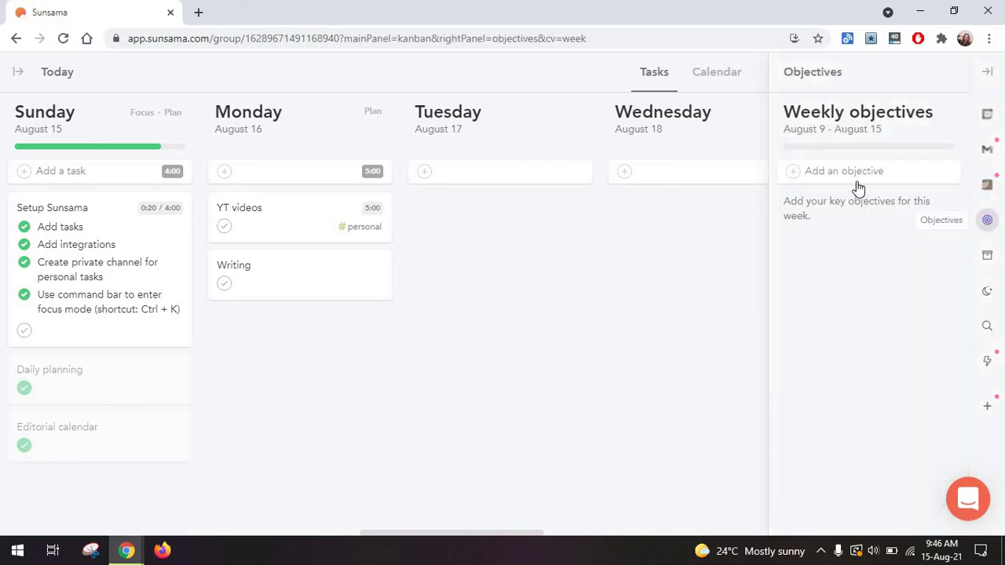
pyautogui.click(827, 176)
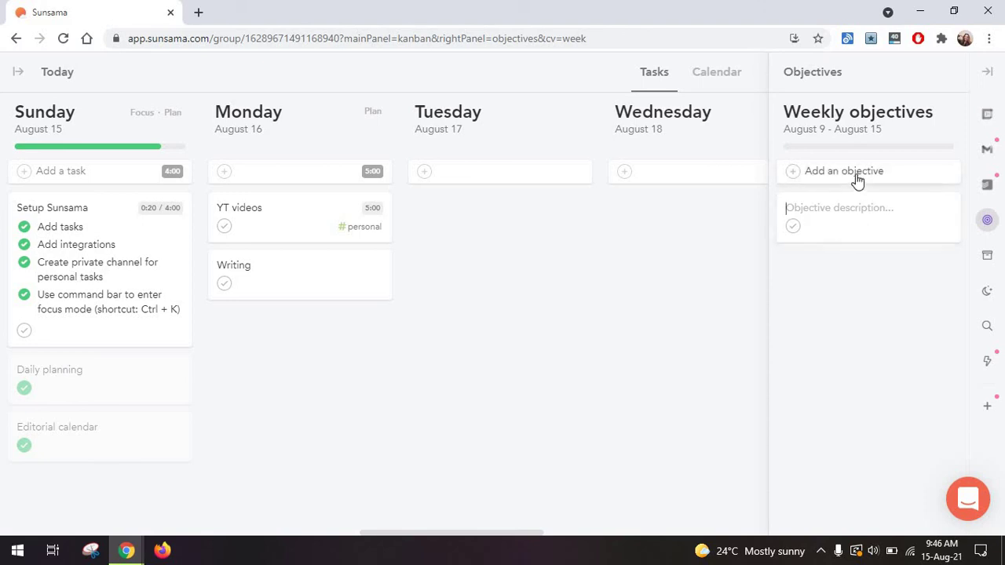
pyautogui.write('BE THE BEST!')
# - Add a backlog task 'meeting' and drag it onto Tuesday, August 17
pyautogui.click(988, 264)
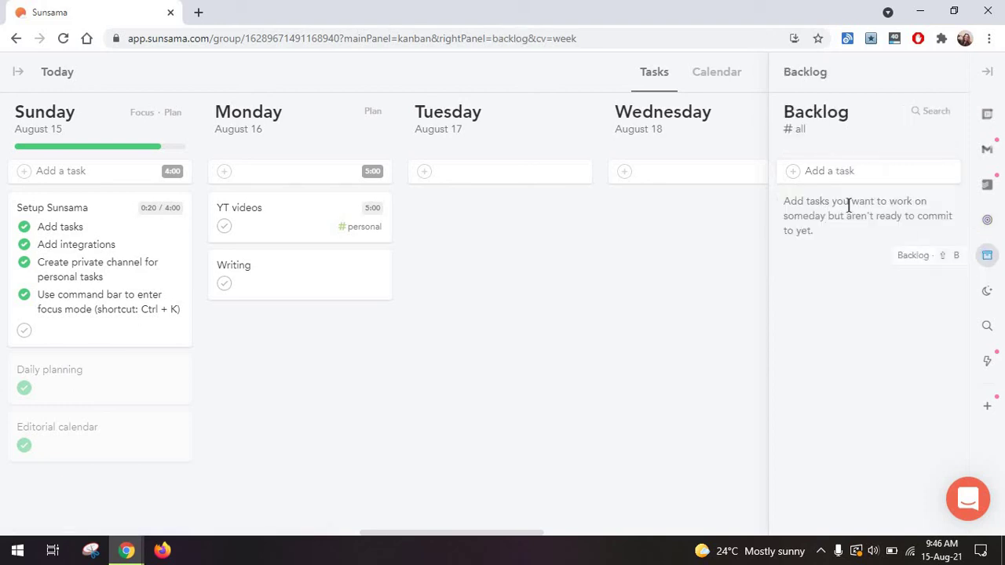
pyautogui.click(846, 178)
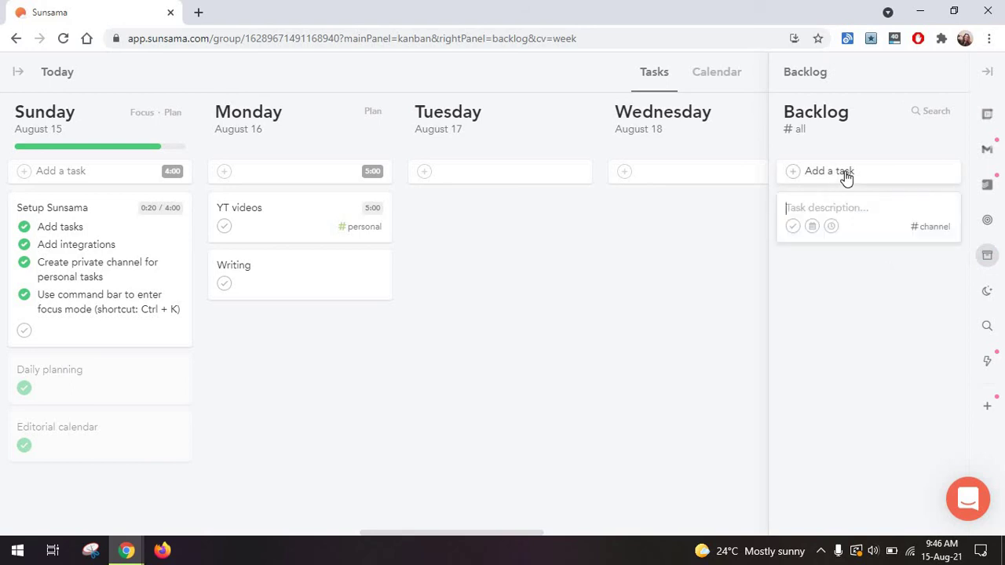
pyautogui.write('meeting')
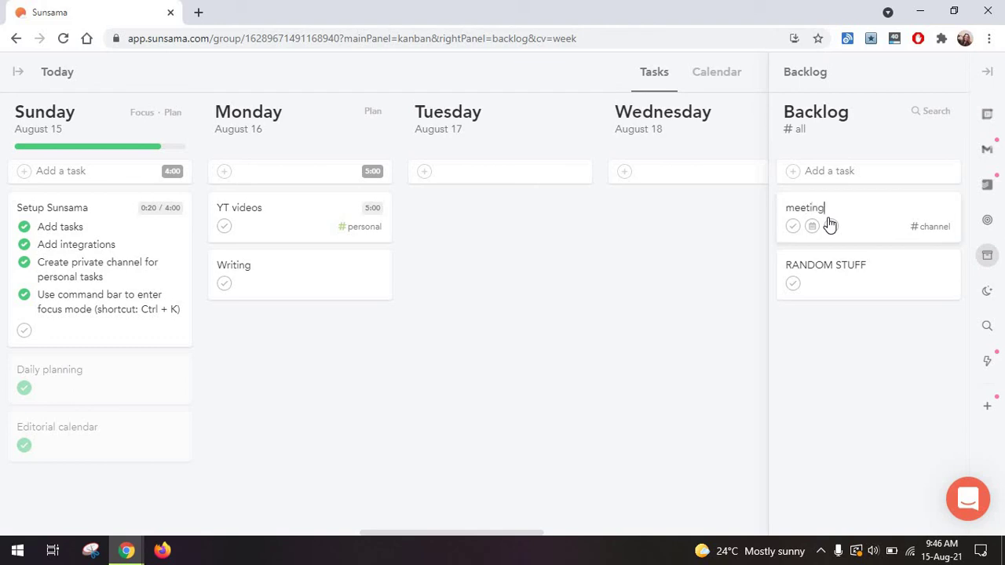
pyautogui.press('Return')
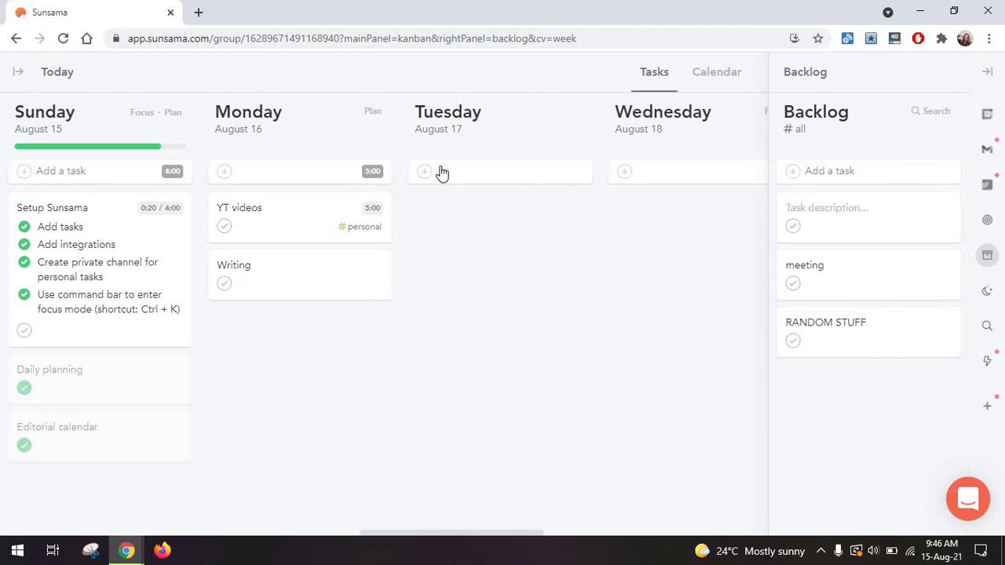
pyautogui.moveTo(850, 278); pyautogui.dragTo(507, 220)
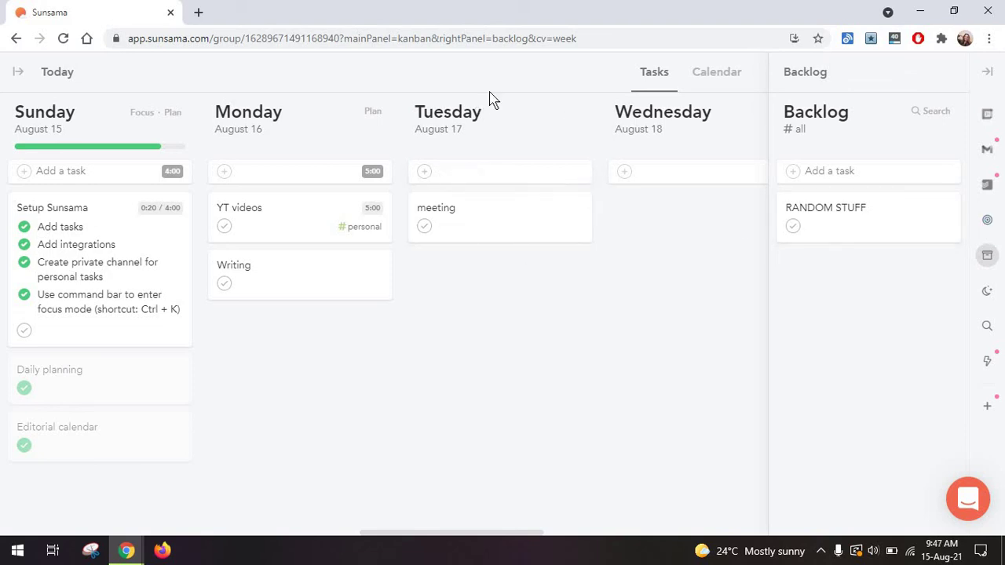
# - Open the Archive panel and review the auto-archive period options, keeping 4 consecutive days
pyautogui.click(988, 294)
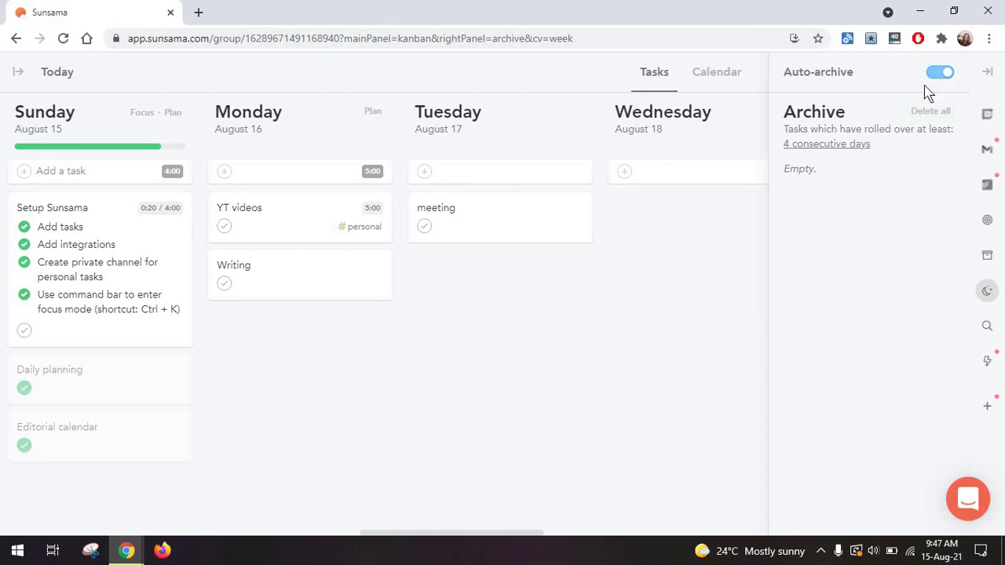
pyautogui.click(860, 146)
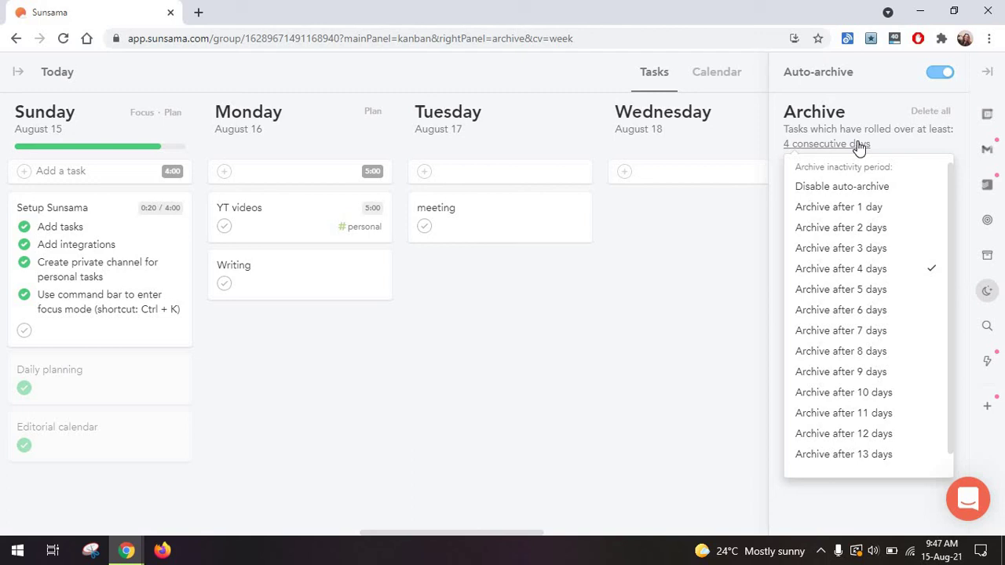
pyautogui.scroll(-1, 819, 373)
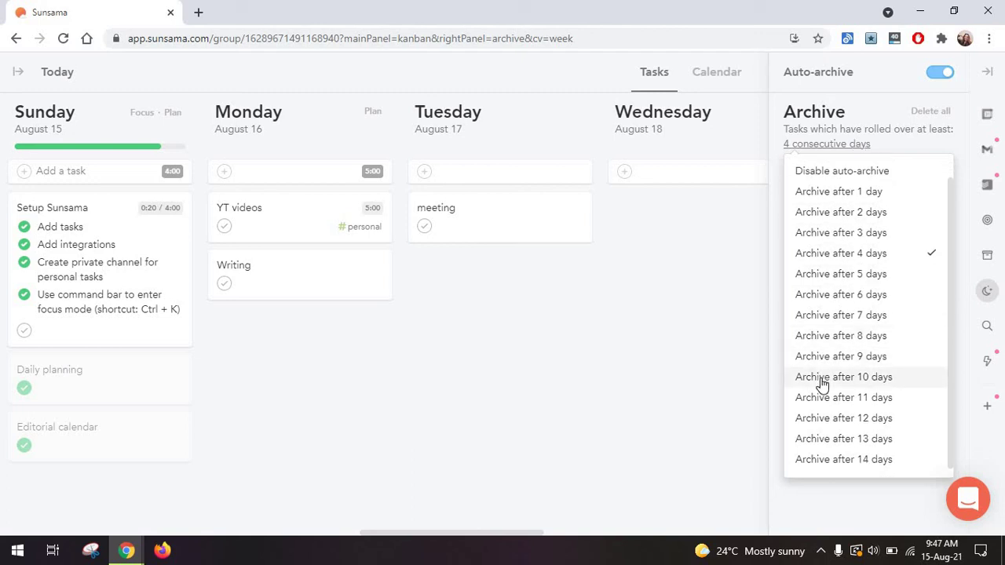
pyautogui.click(883, 128)
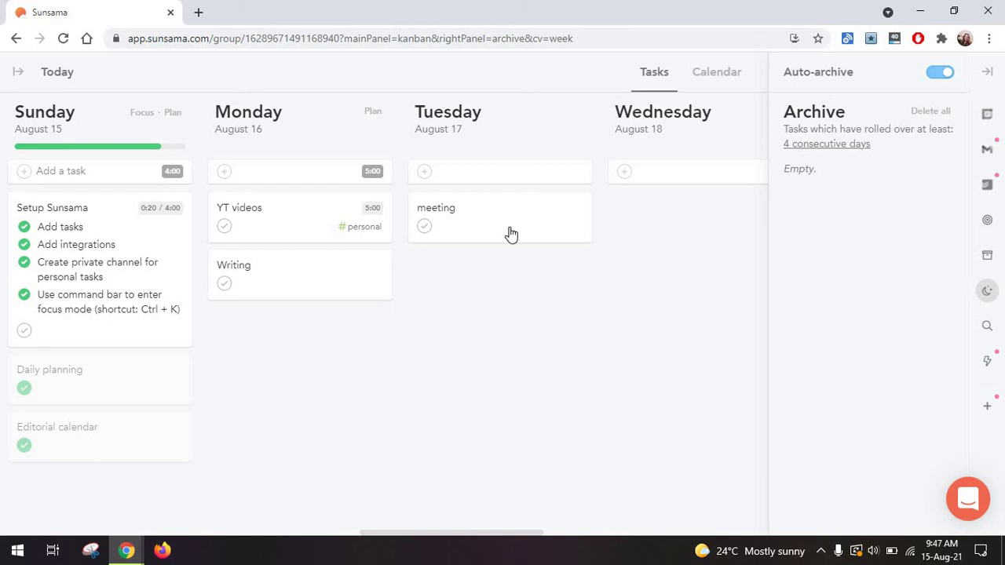
pyautogui.moveTo(476, 228)
# - Try moving the Writing task, then search 'meeting' and view the Aug 17 task's details
pyautogui.moveTo(314, 274); pyautogui.dragTo(852, 240)
pyautogui.press('/')
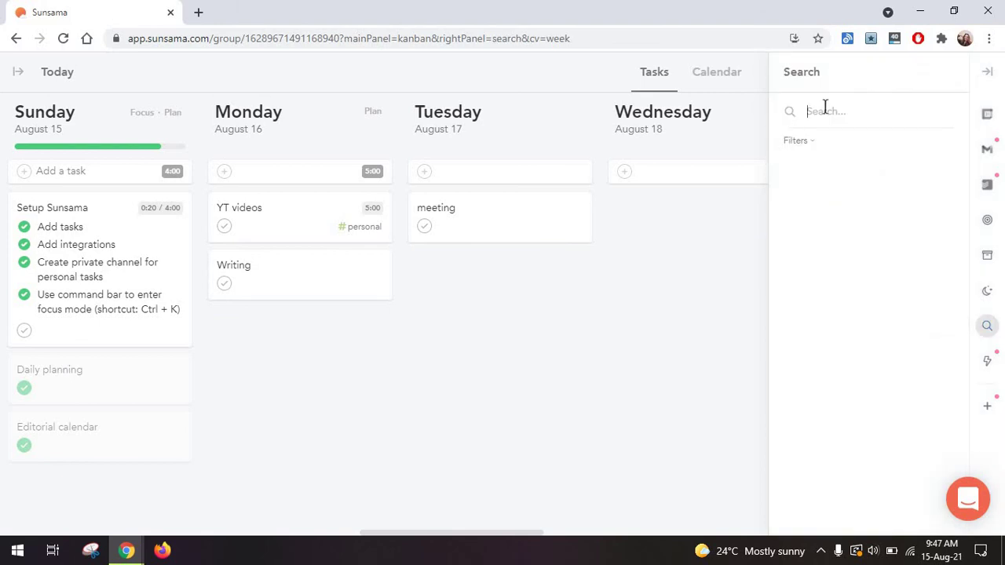
pyautogui.write('meeting')
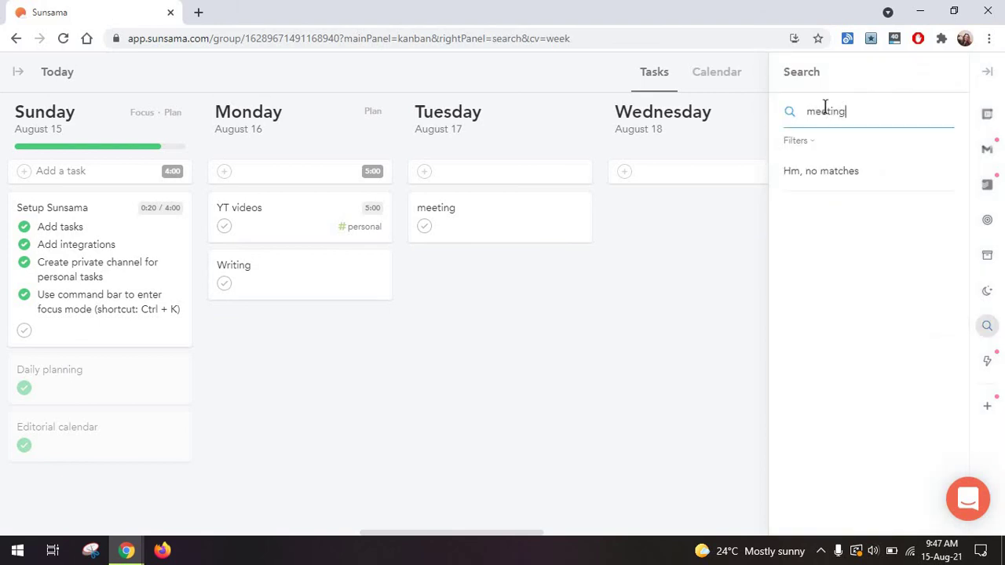
pyautogui.click(831, 178)
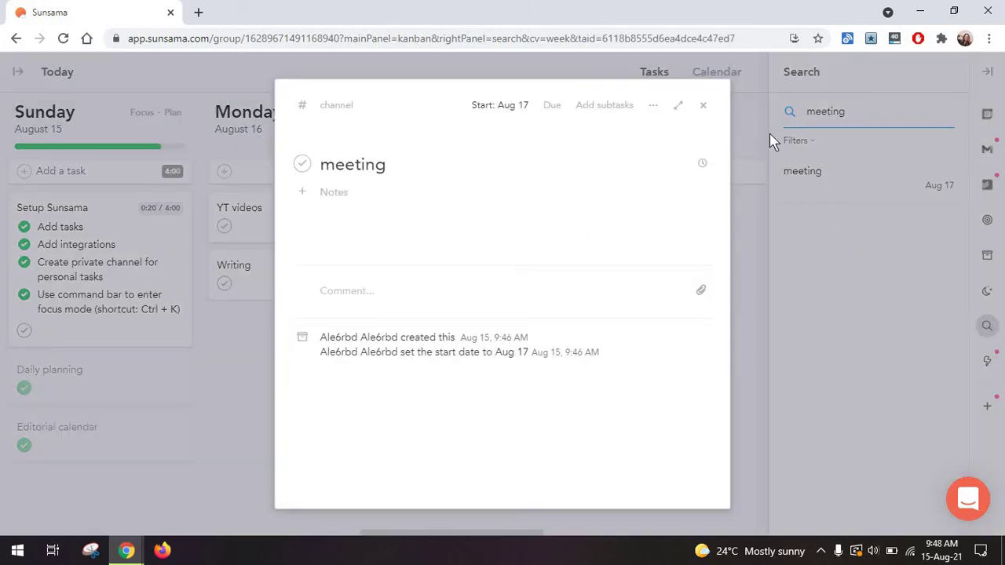
pyautogui.click(748, 150)
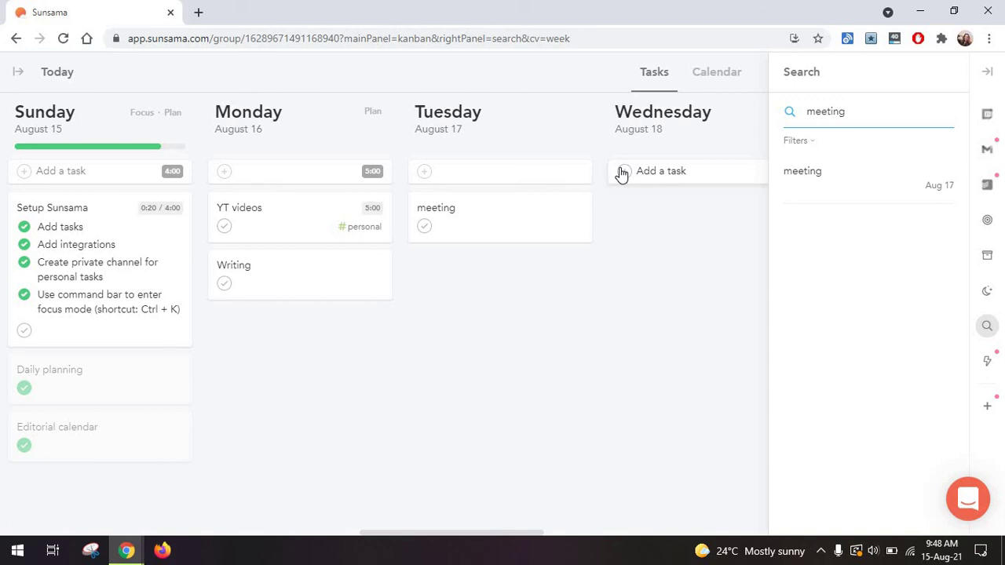
# - Open and close the Latest Updates panel twice
pyautogui.click(988, 369)
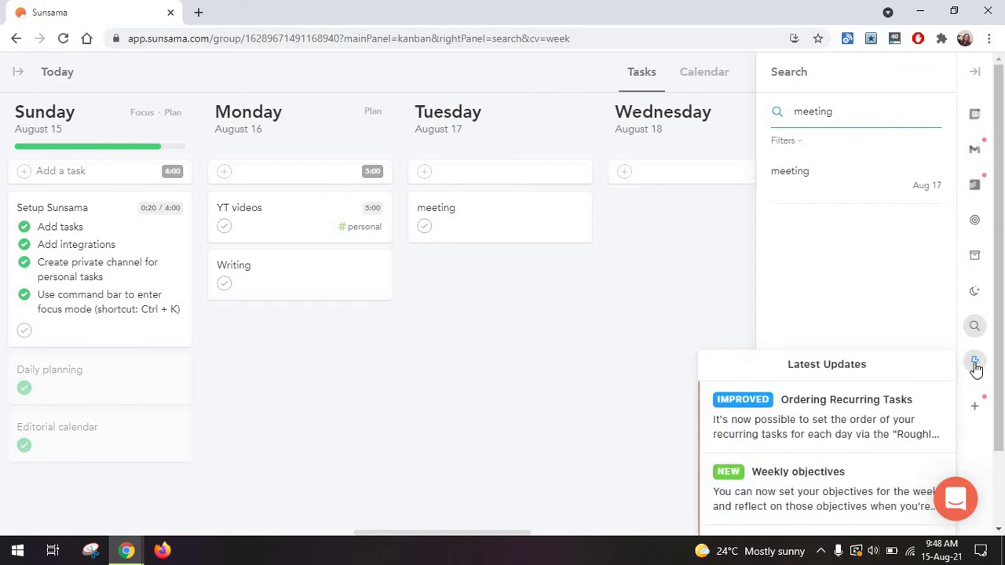
pyautogui.click(988, 365)
pyautogui.click(988, 365)
pyautogui.click(977, 367)
# - Expand the integrations list, show Weekly objectives, check the support chat, and reopen the sidebar
pyautogui.click(986, 407)
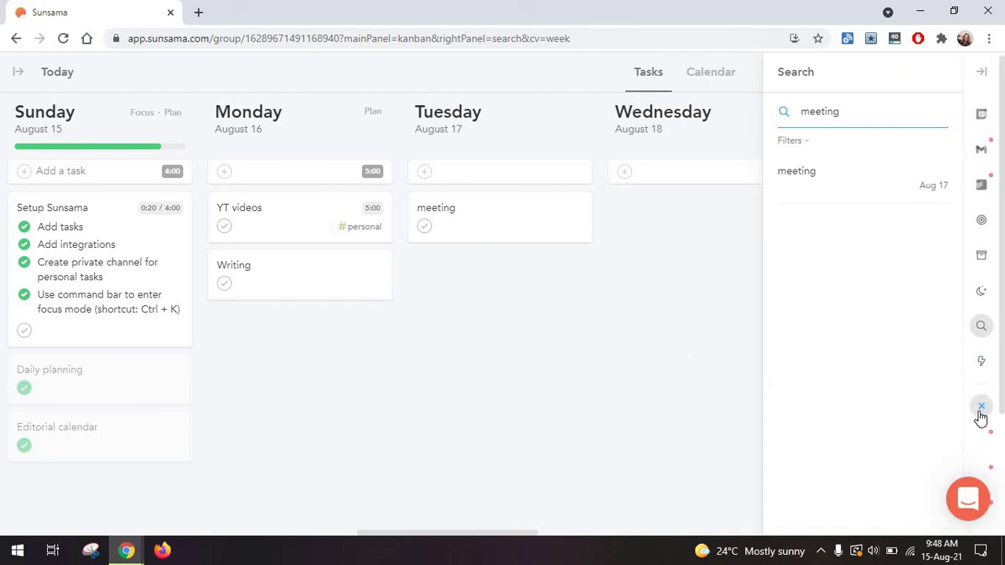
pyautogui.scroll(-2, 978, 444)
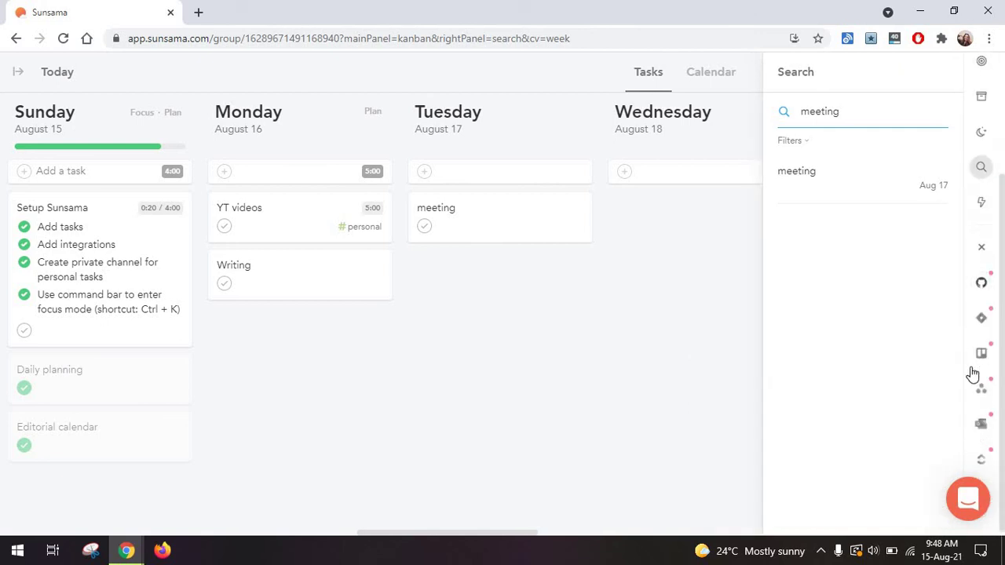
pyautogui.click(982, 64)
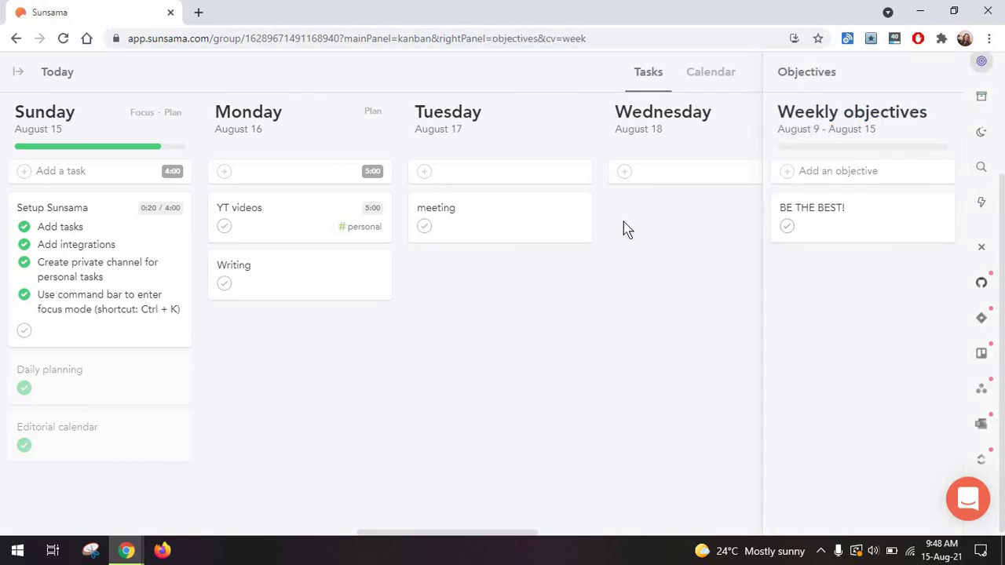
pyautogui.click(968, 500)
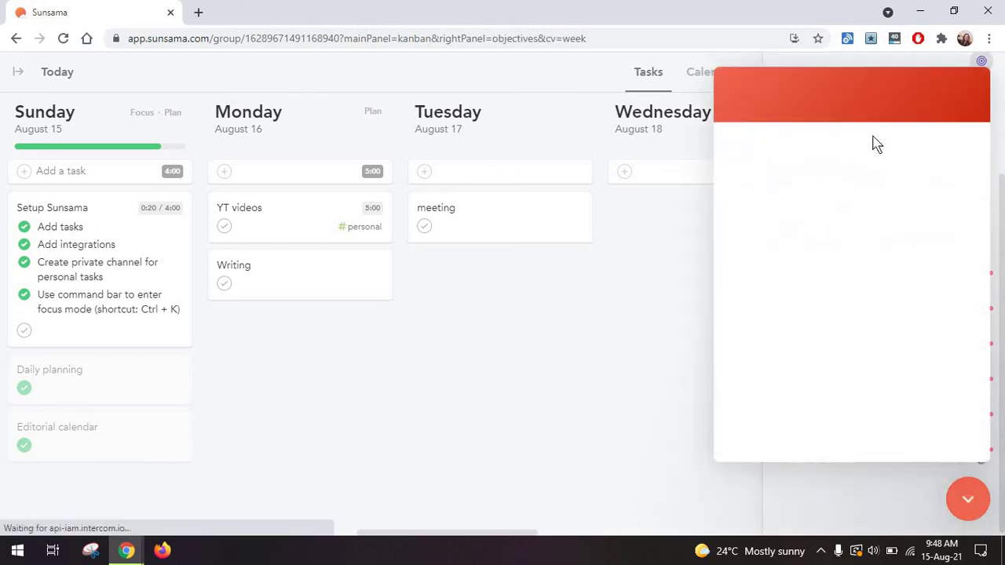
pyautogui.click(968, 500)
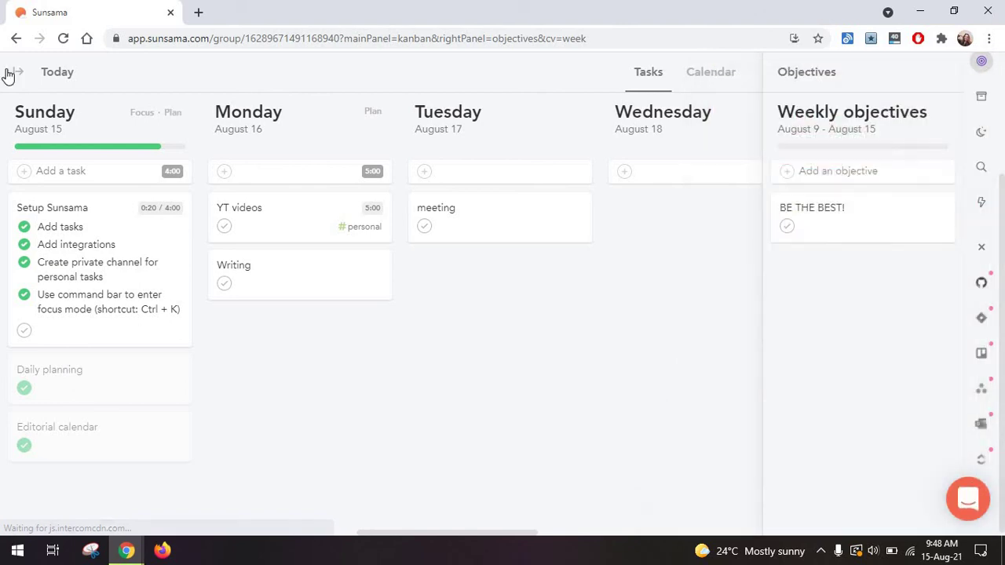
pyautogui.click(11, 70)
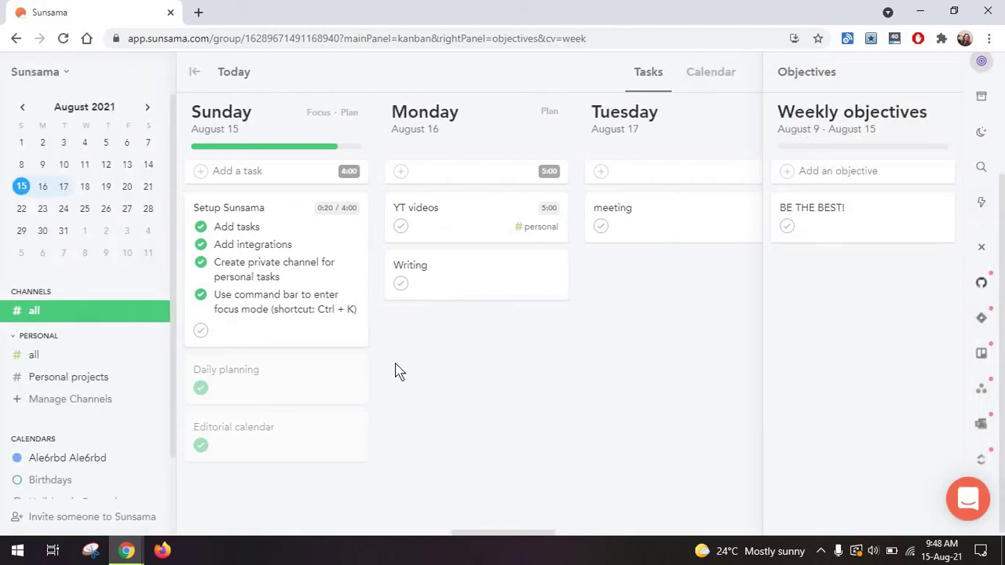